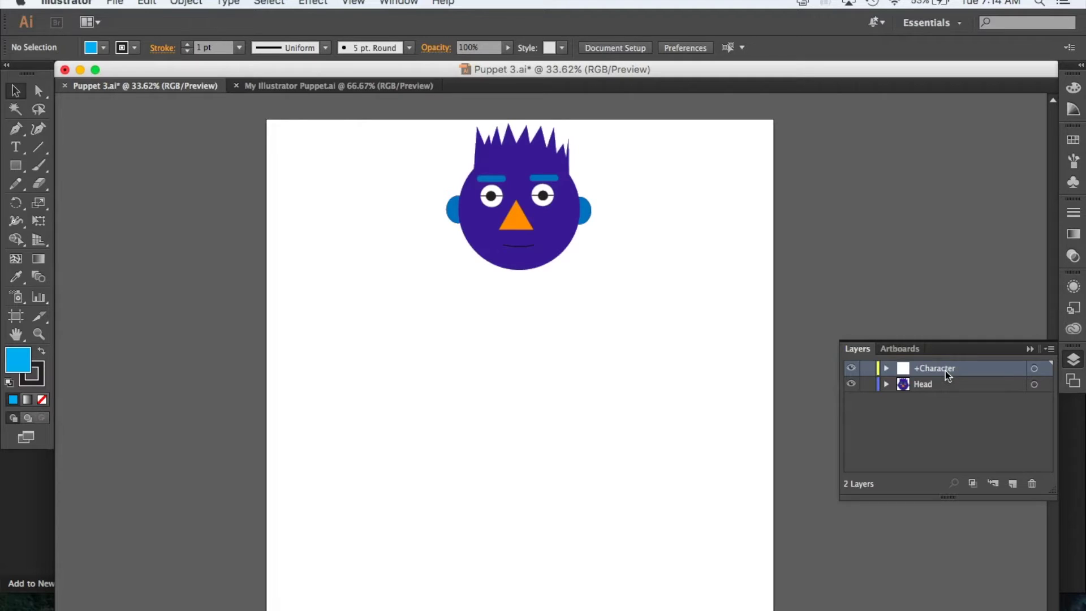
Nest the Head layer inside the +Character layer.
click(920, 389)
drag(920, 386, 941, 368)
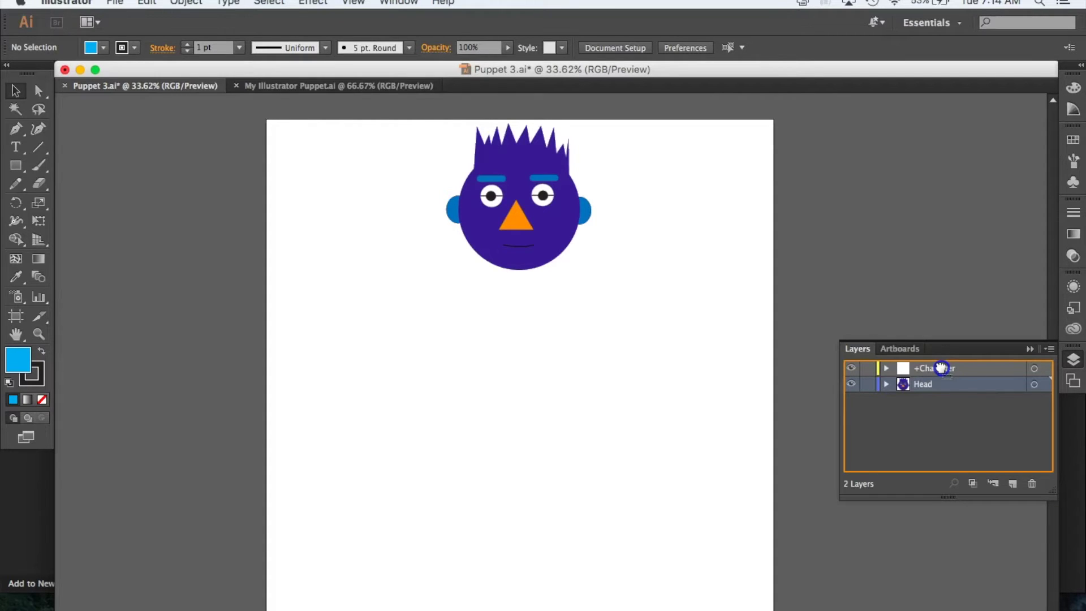
drag(941, 368, 941, 369)
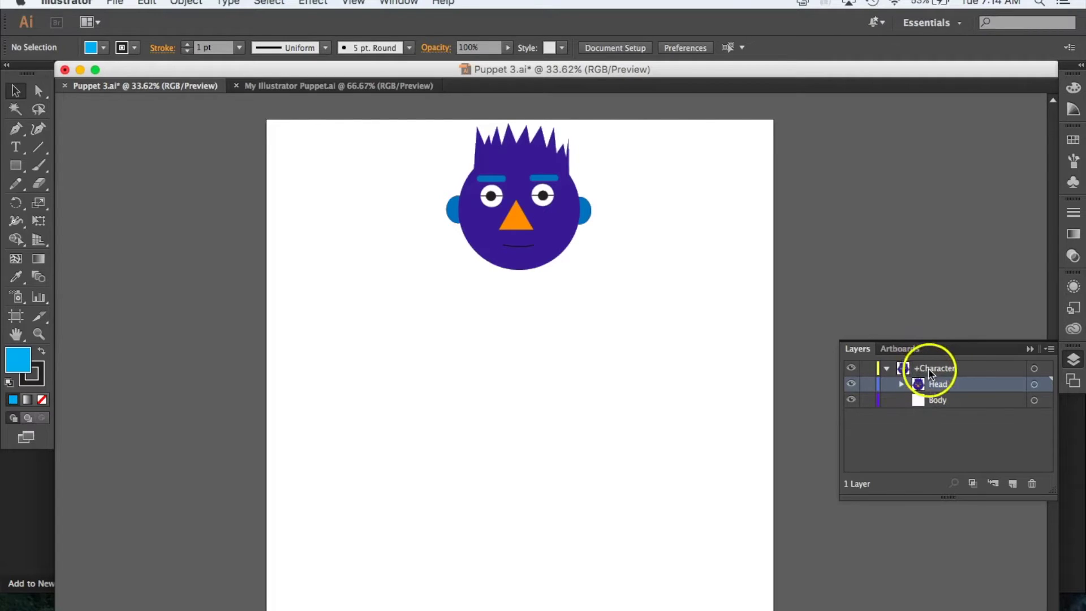
click(944, 404)
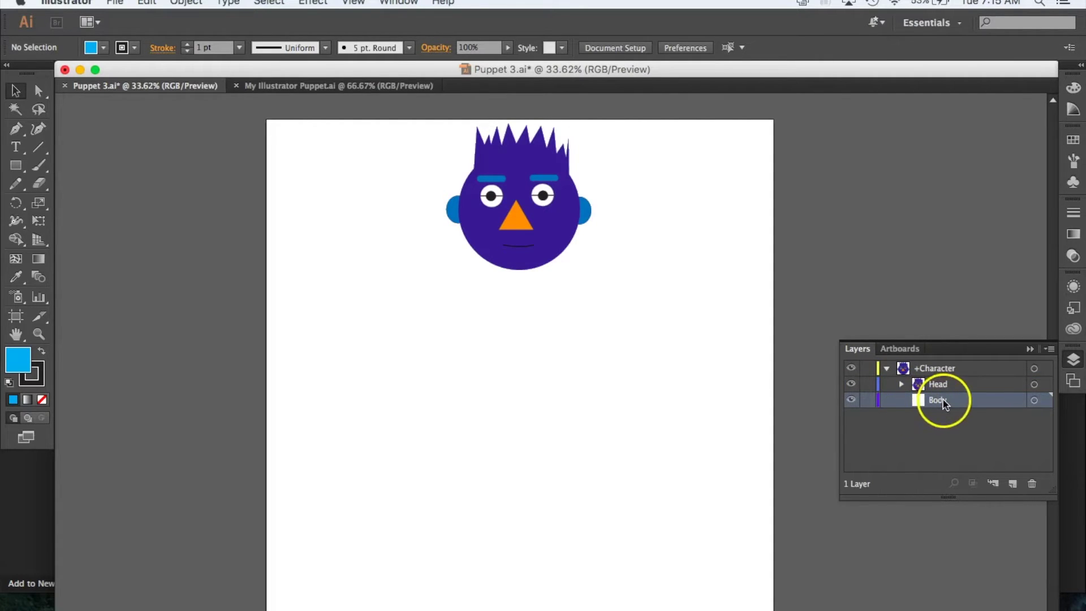
click(902, 384)
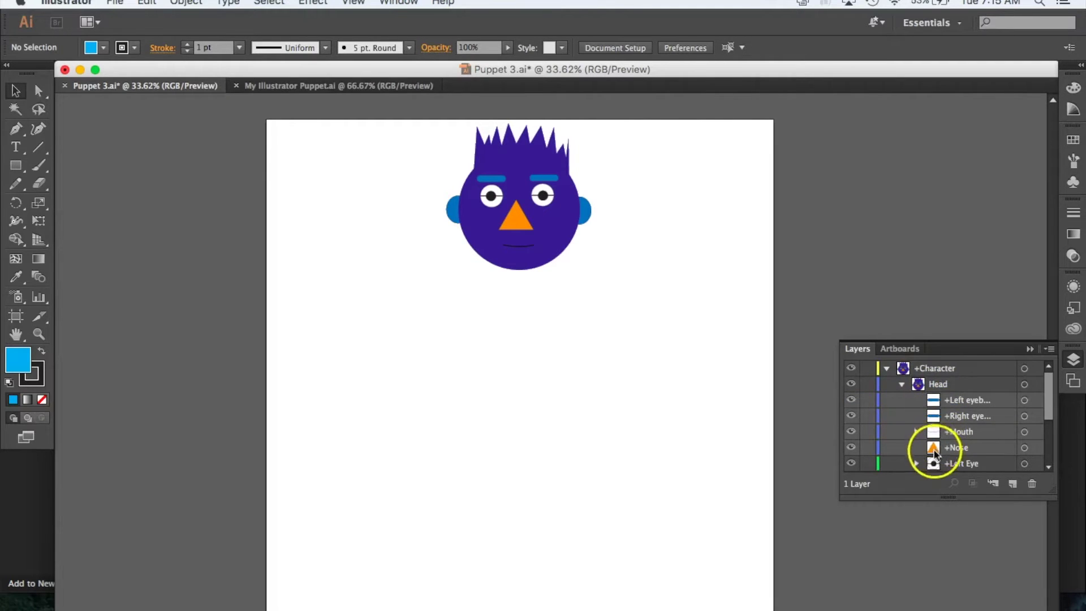
click(902, 384)
click(918, 401)
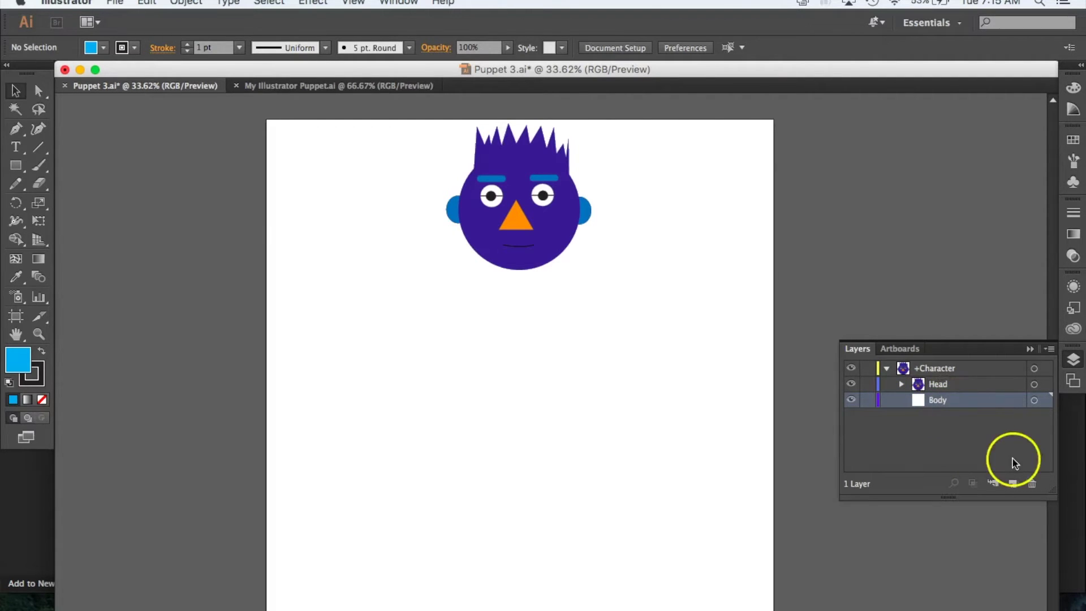
click(936, 369)
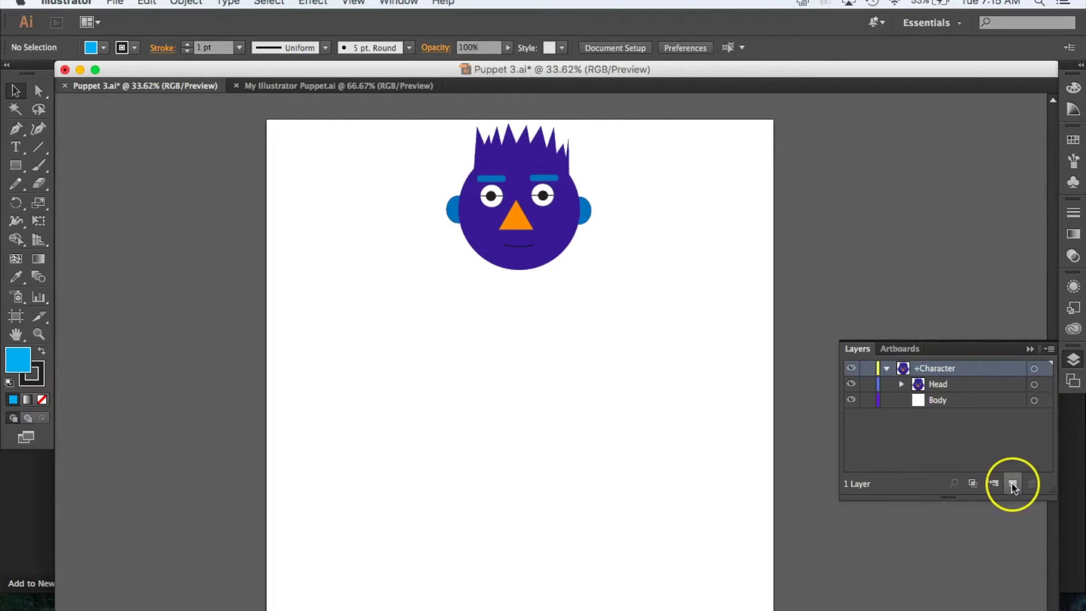
Draw a small blue ellipse on the Body layer as the neck, overlapping the bottom of the head.
click(923, 403)
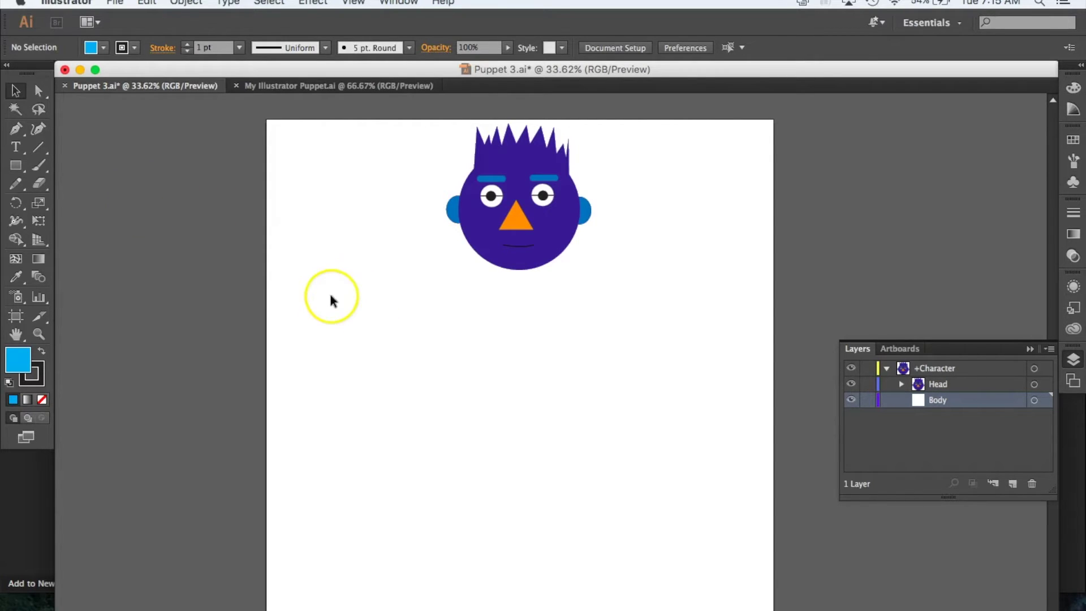
click(17, 168)
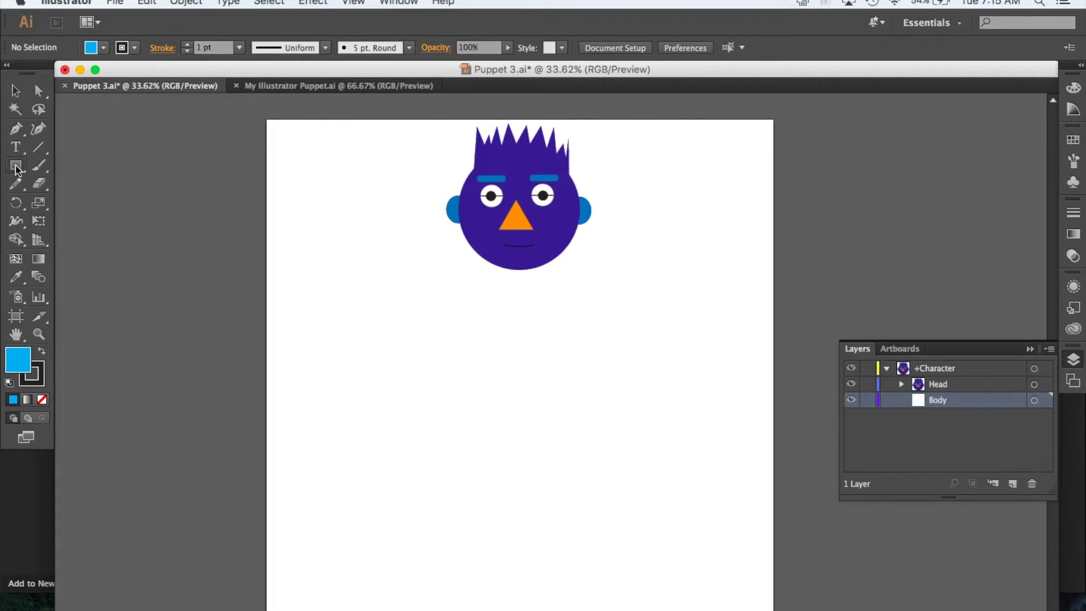
click(17, 168)
mouse_move(17, 168)
mouse_down()
mouse_move(68, 180)
mouse_move(75, 202)
mouse_up()
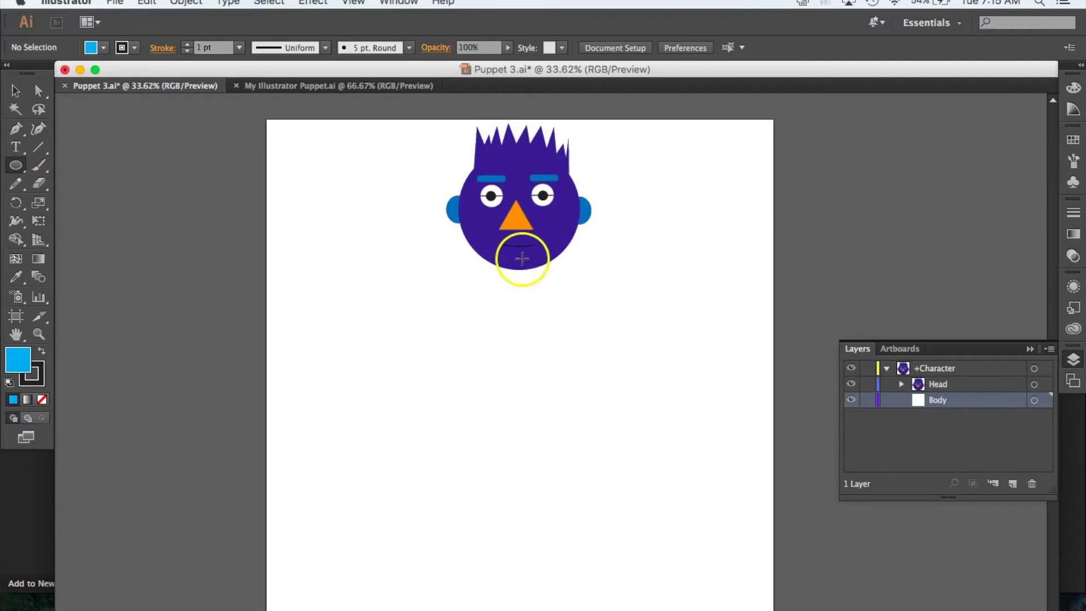
drag(511, 264, 529, 290)
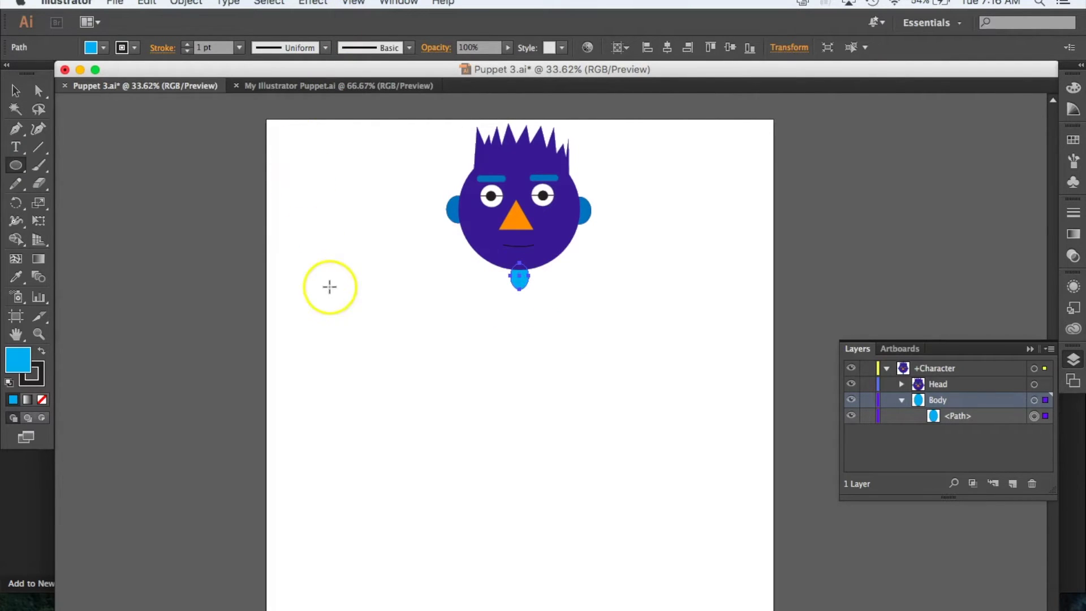
Rename the new ellipse path in the Body layer as Neck.
click(14, 169)
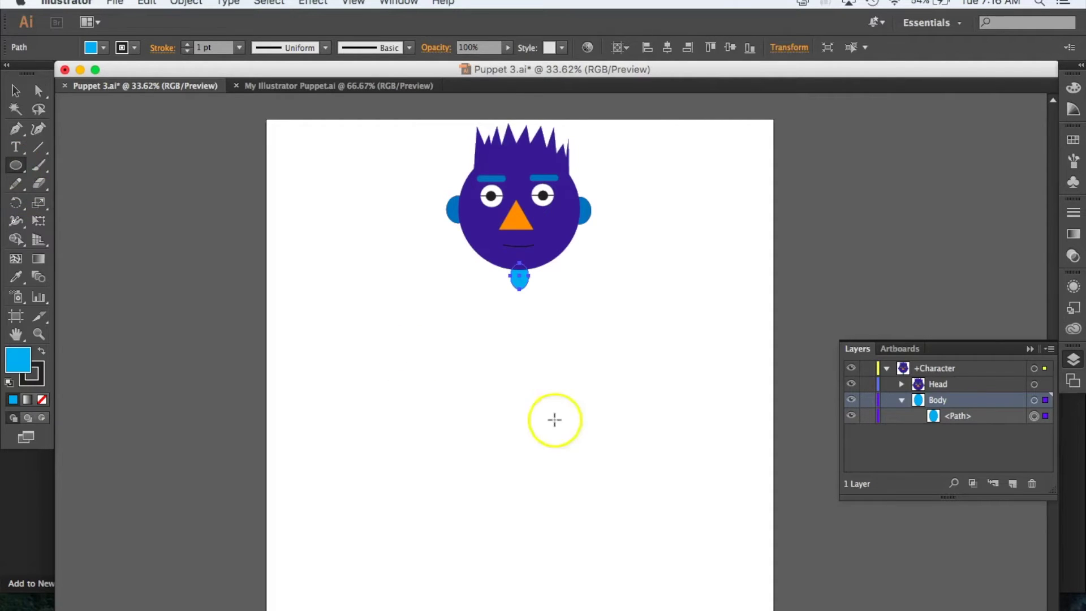
double_click(953, 417)
text(Neck)
key(Return)
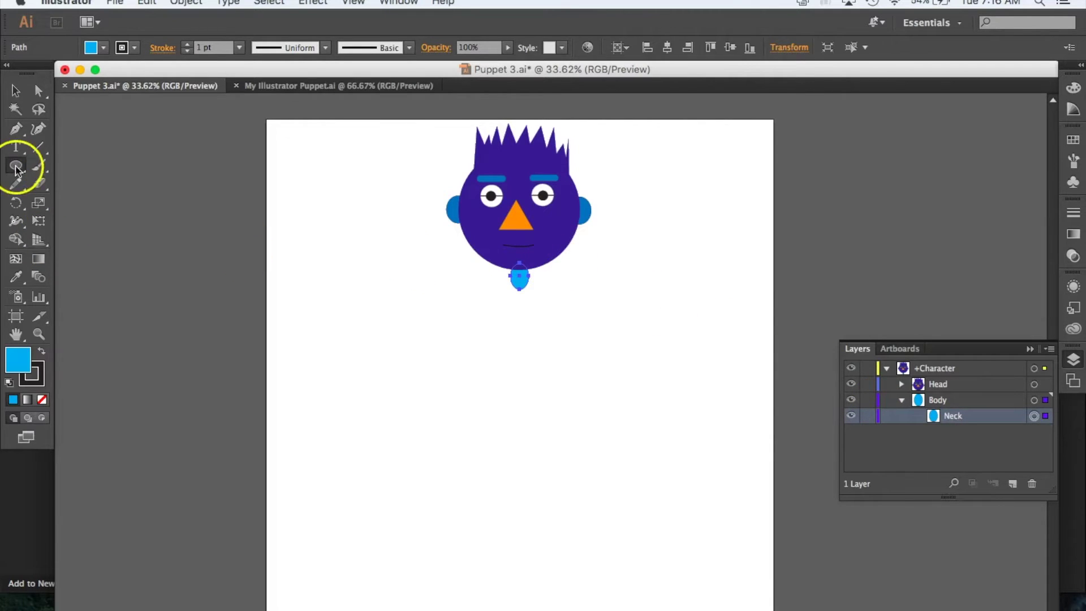
Draw a torso rectangle centred below the head, fill it red, and move it up slightly to overlap the neck.
drag(17, 170, 72, 170)
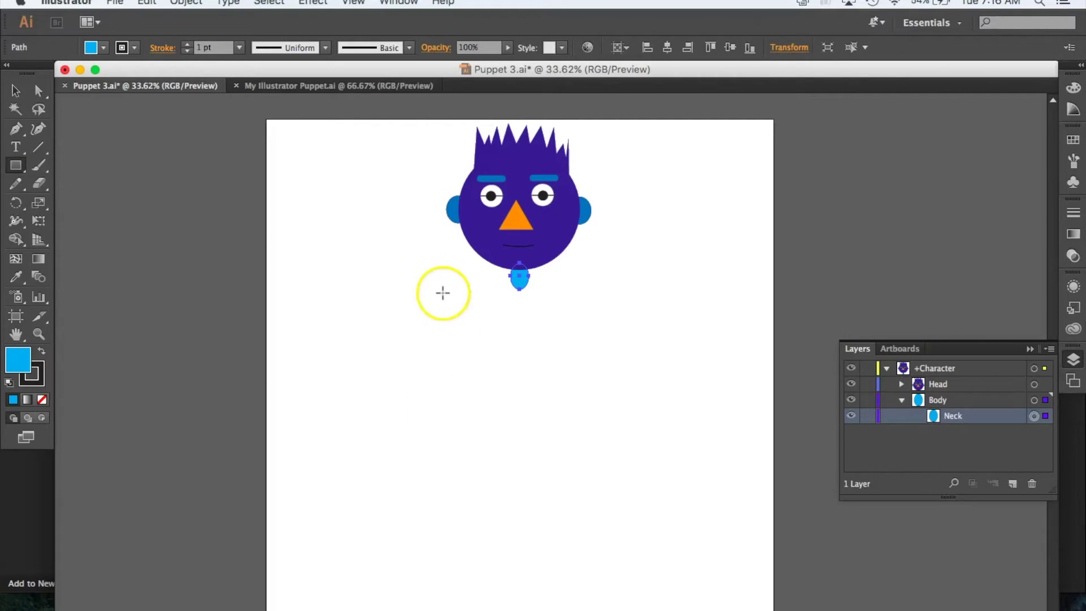
drag(456, 287, 584, 424)
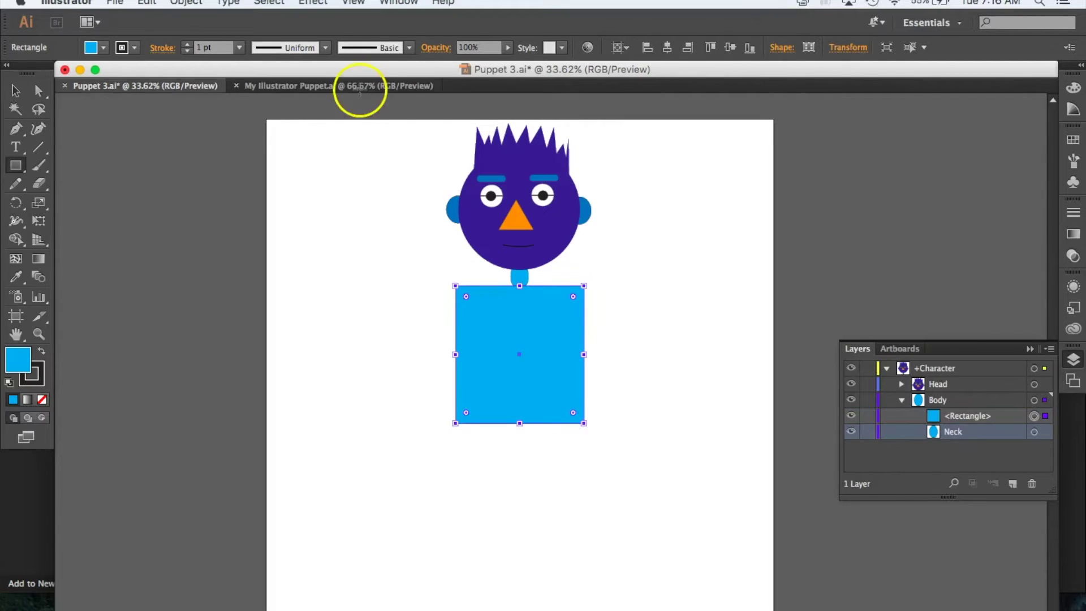
click(99, 47)
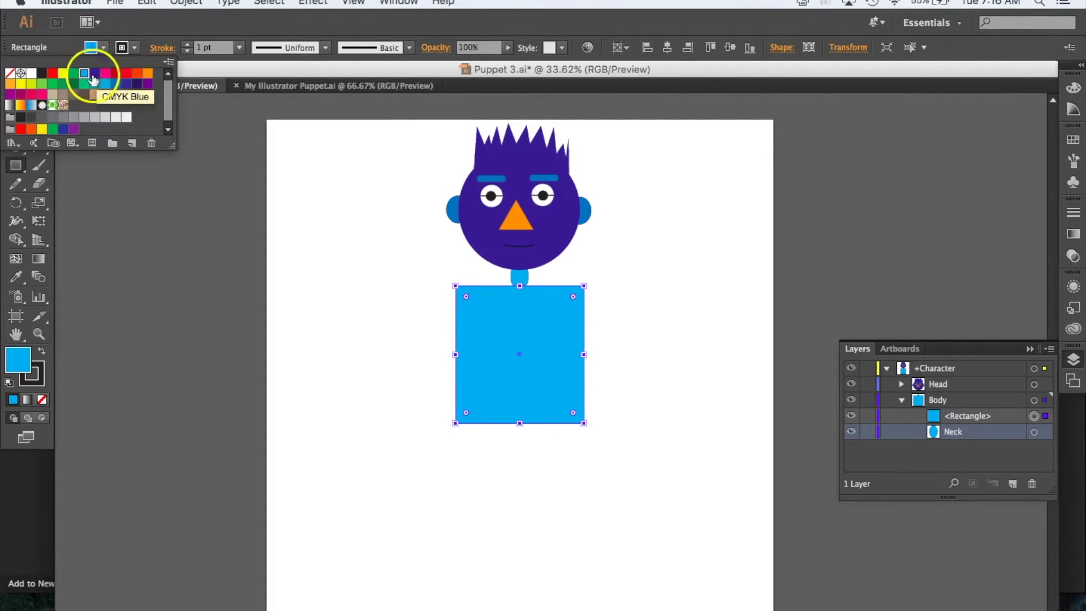
click(53, 77)
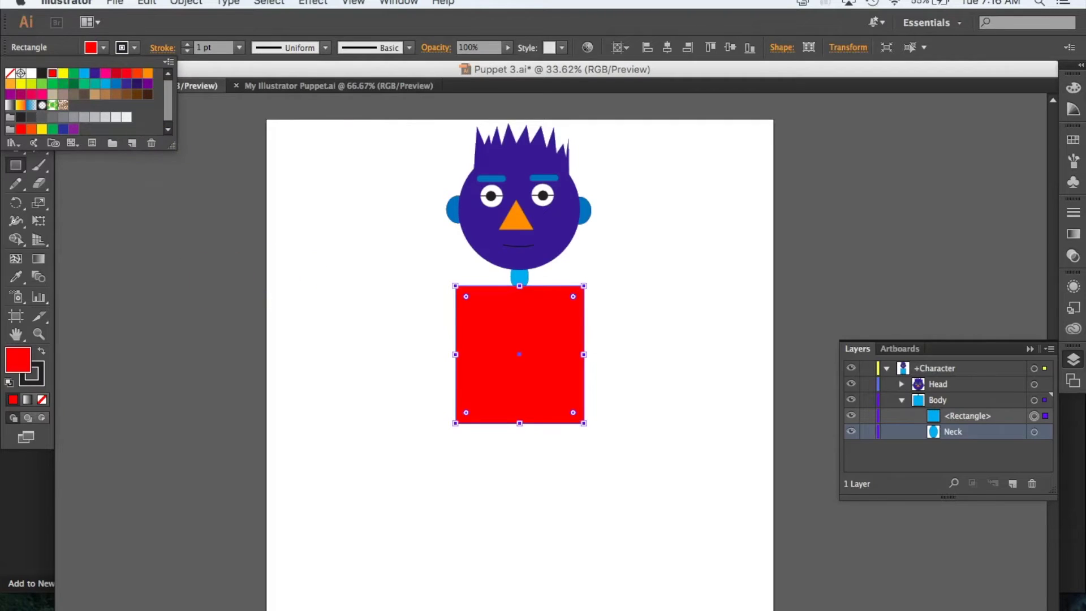
click(190, 211)
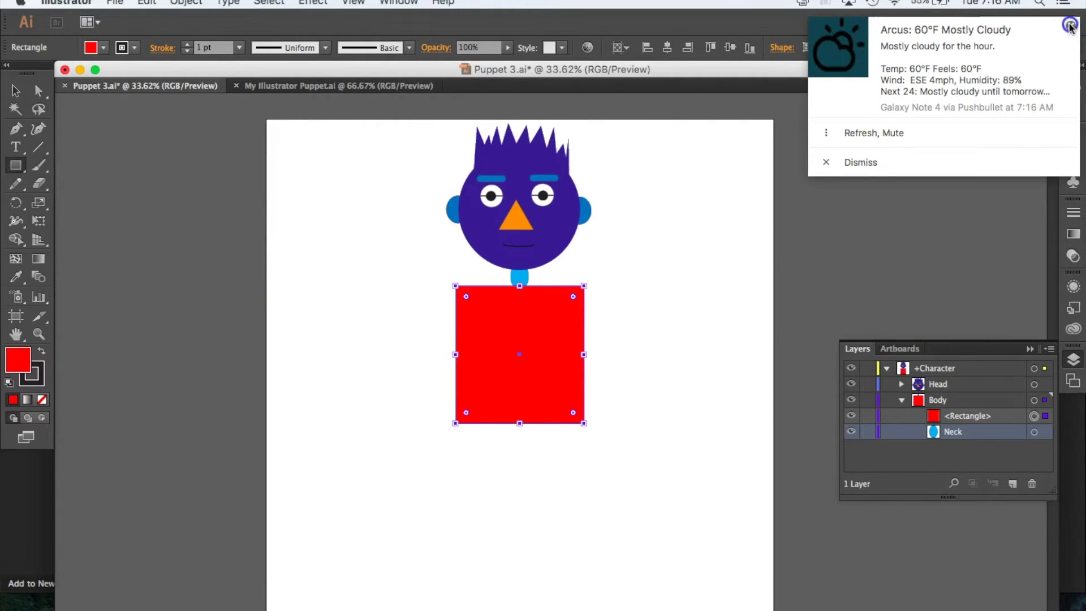
click(15, 91)
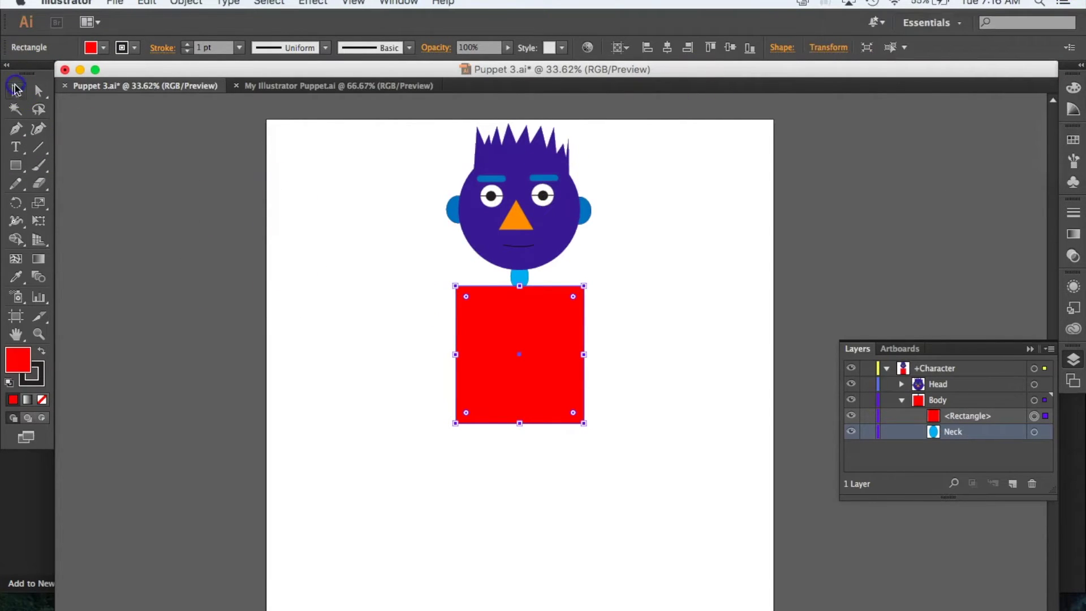
drag(522, 337, 529, 322)
Rename the red rectangle as Body and put the Neck shape above it in the stacking order.
double_click(956, 432)
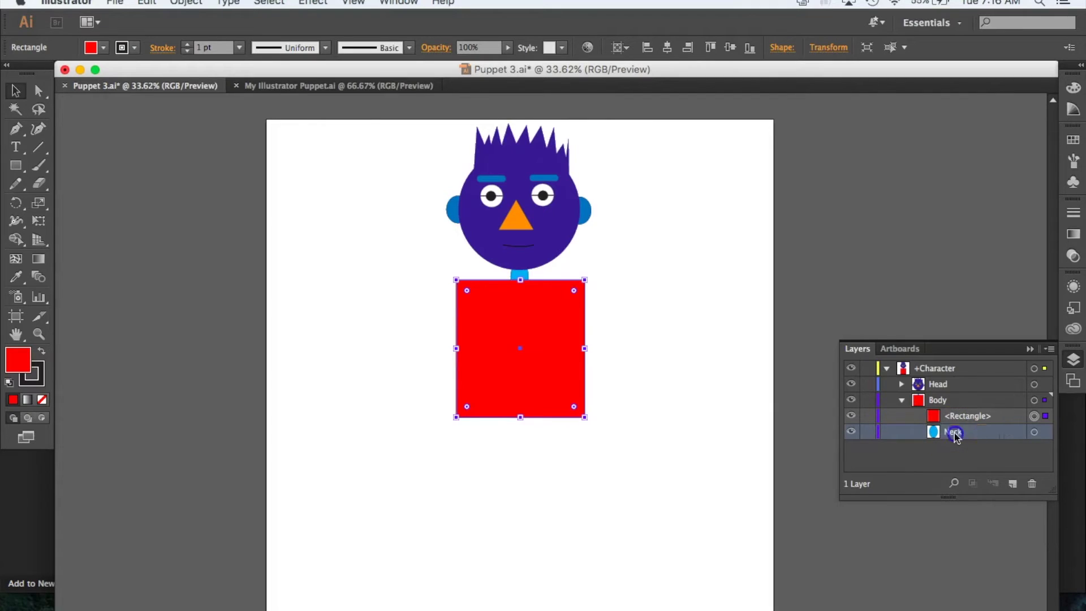
double_click(965, 416)
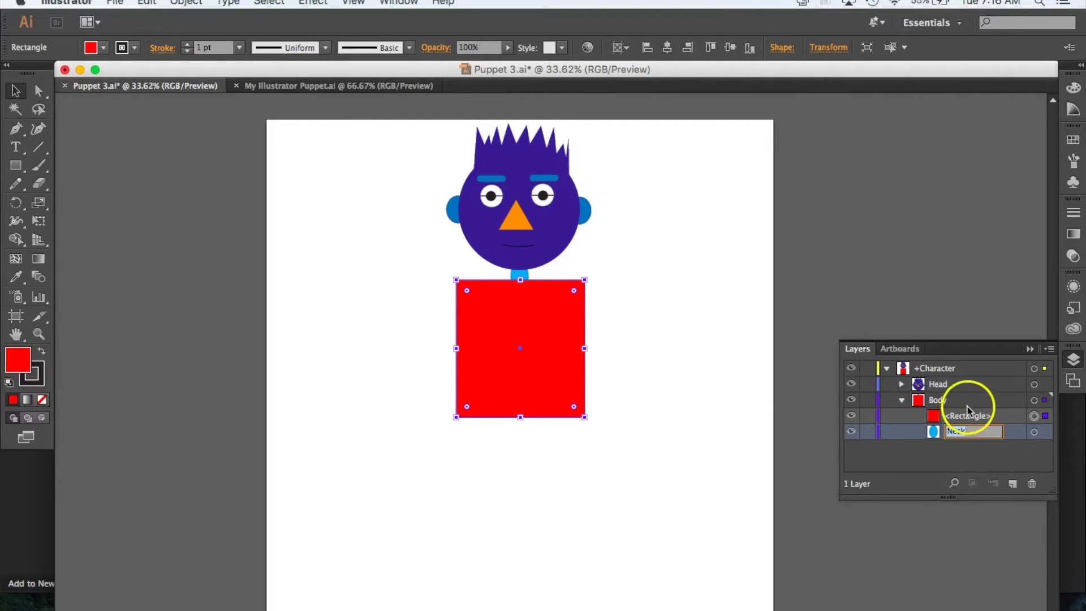
text(Bo)
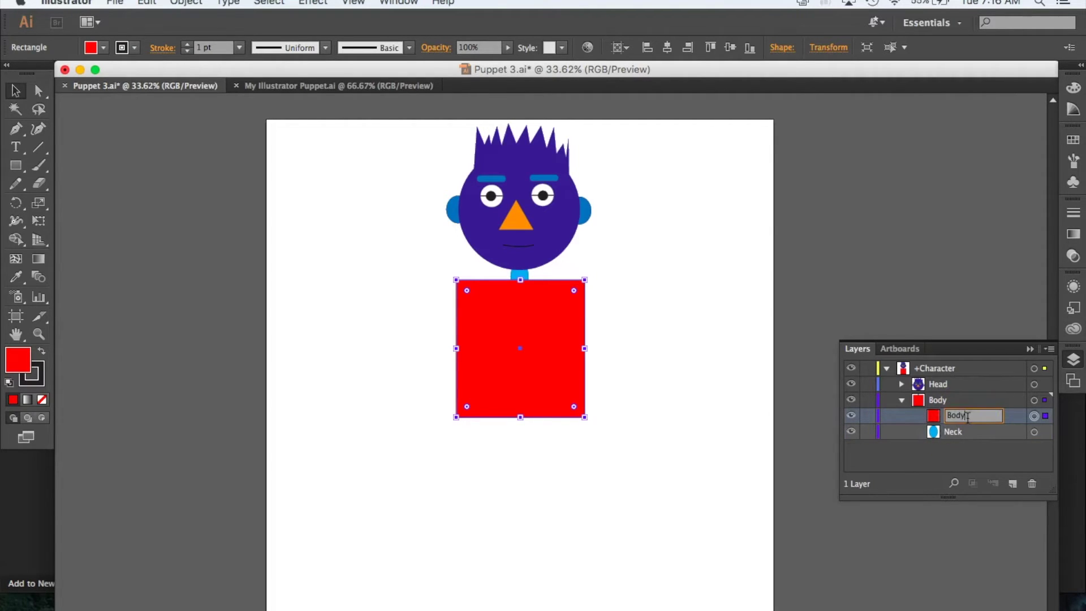
text(dy)
key(Return)
drag(982, 432, 963, 413)
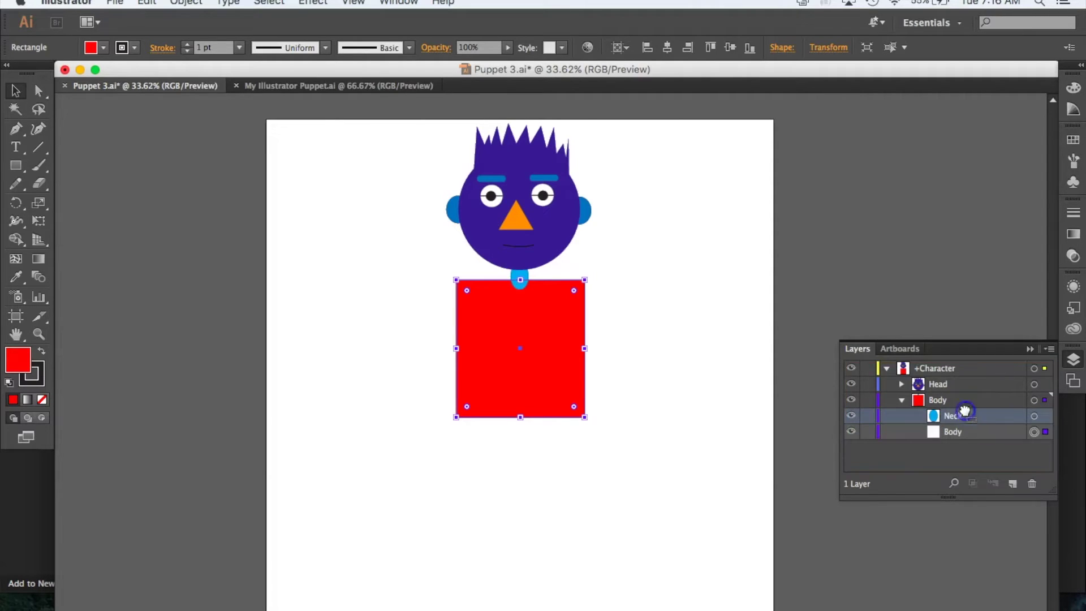
click(626, 400)
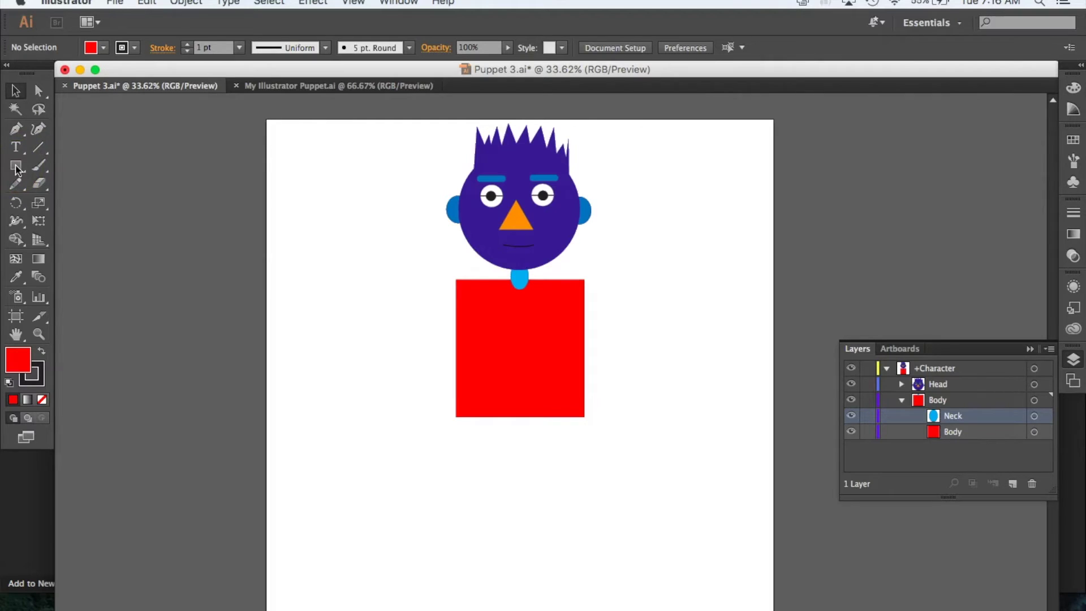
click(16, 130)
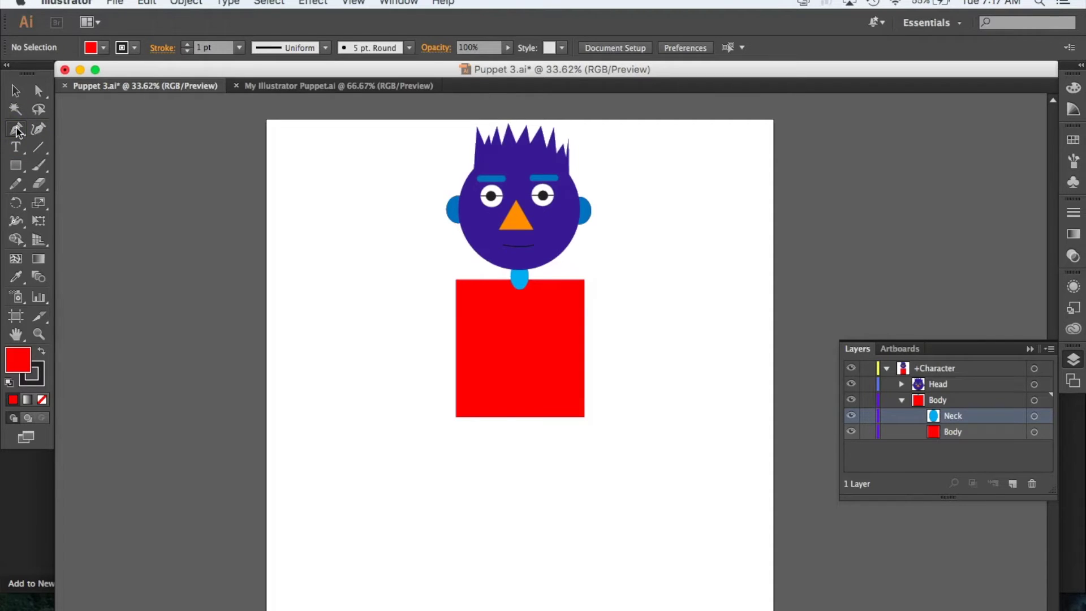
click(17, 130)
click(565, 280)
click(584, 280)
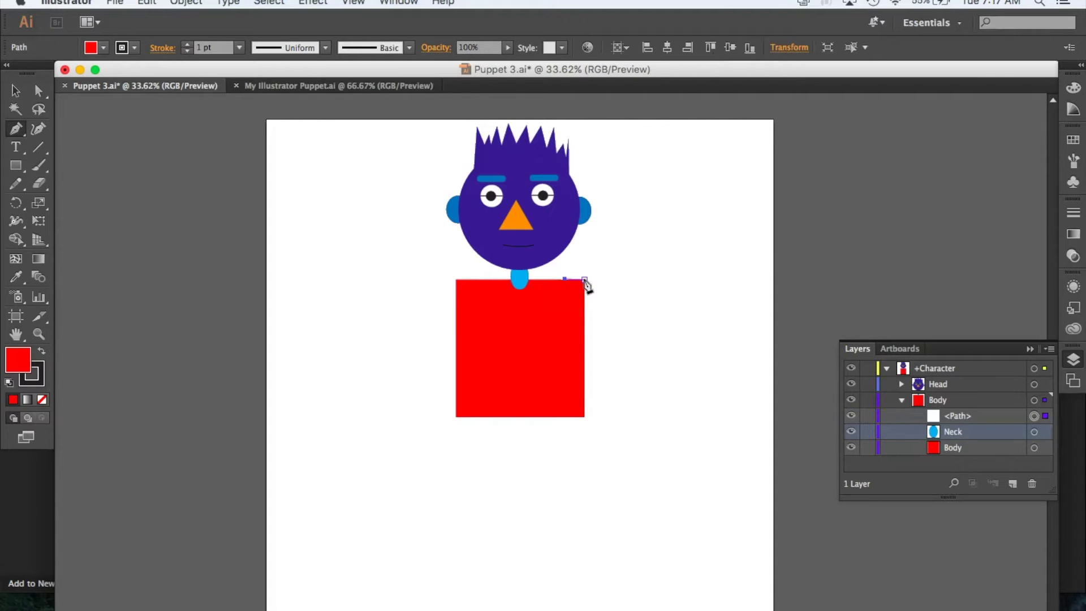
key(Delete)
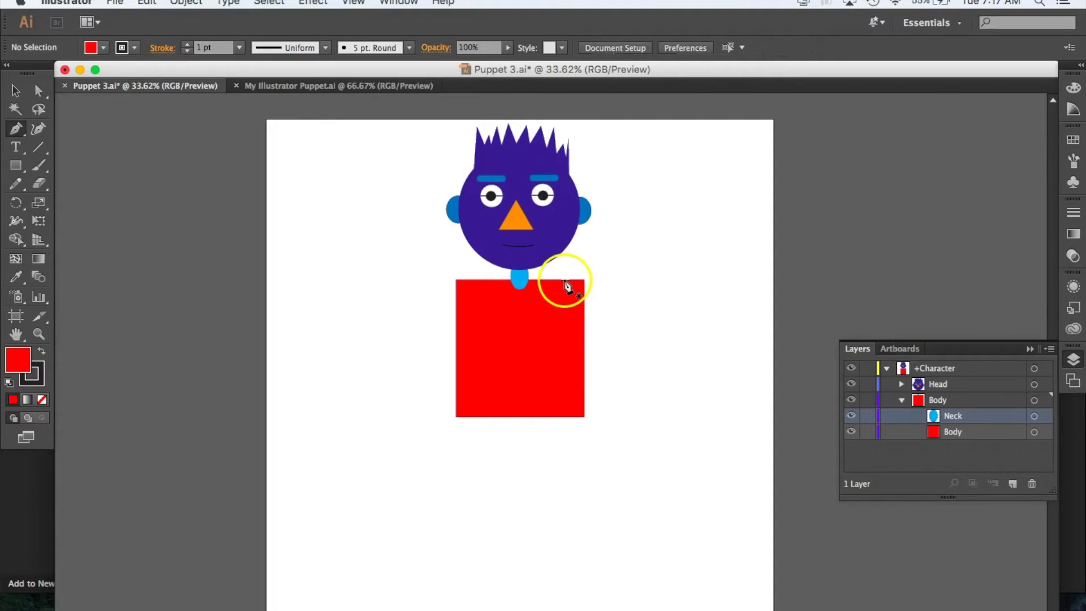
Draw a closed red arm shape with the Pen tool, sloping down and outward from the torso's upper-right corner, and deselect it.
click(565, 280)
click(584, 279)
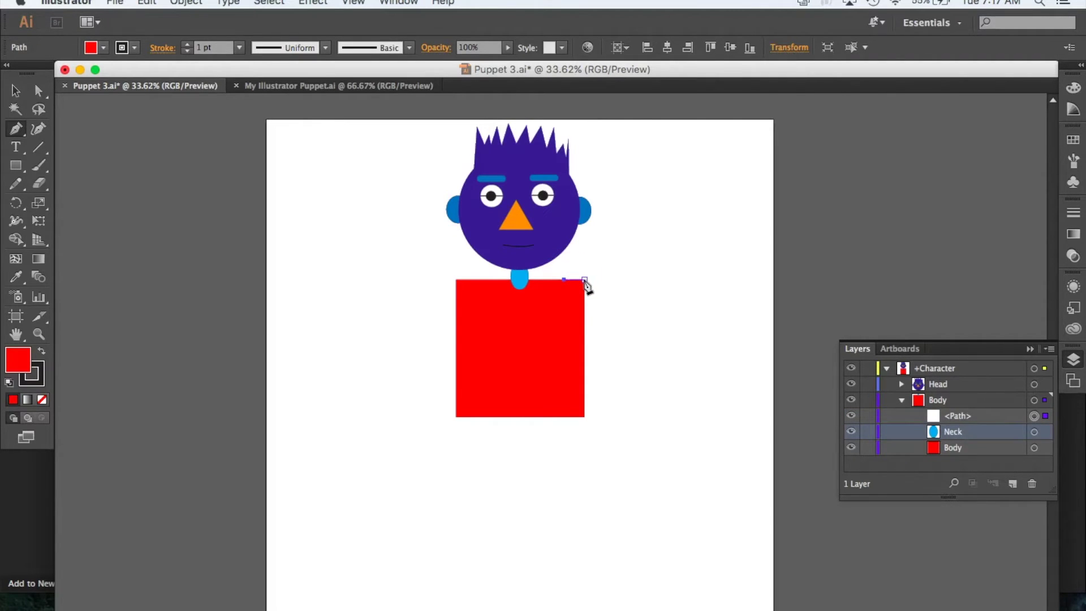
click(585, 279)
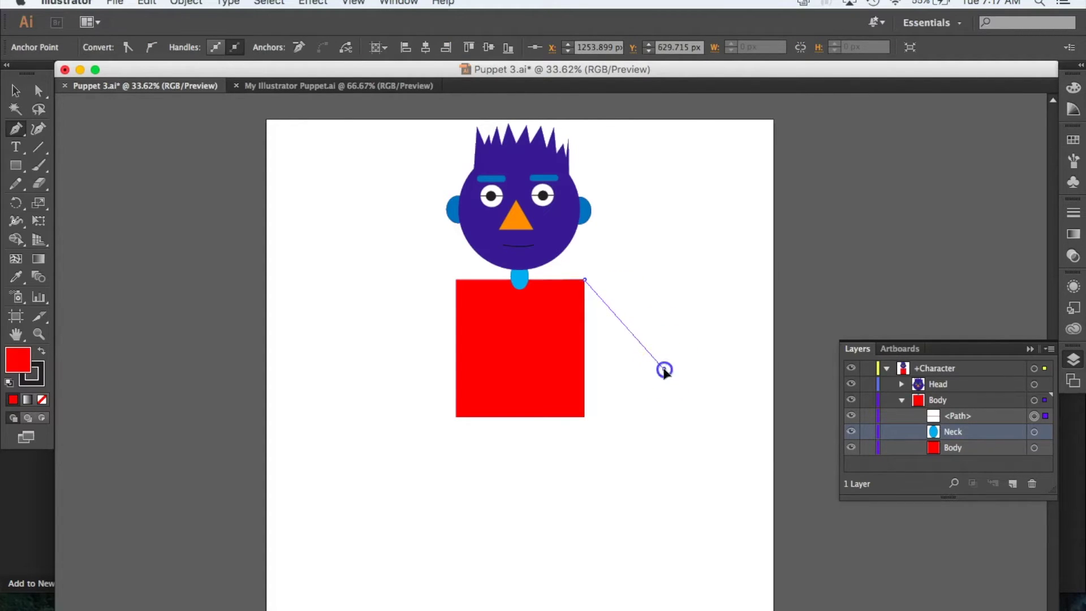
click(663, 368)
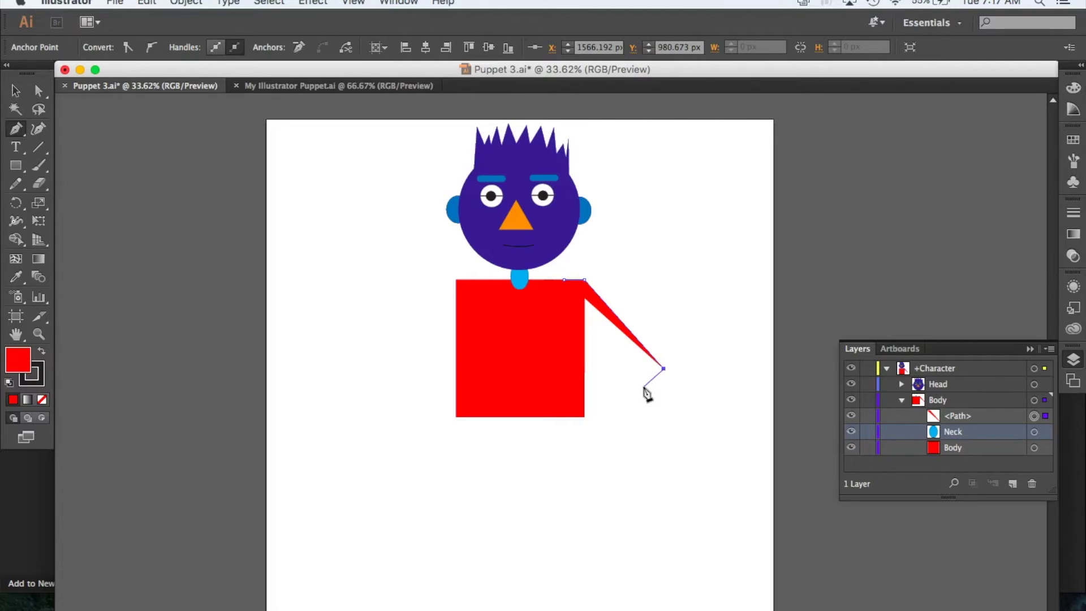
click(644, 388)
click(583, 312)
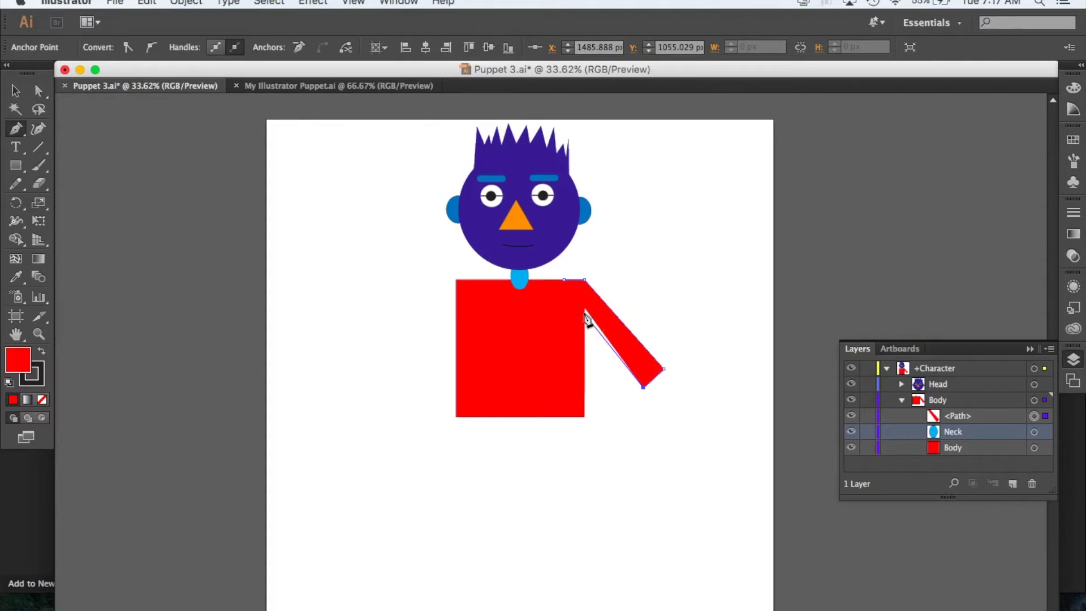
click(585, 318)
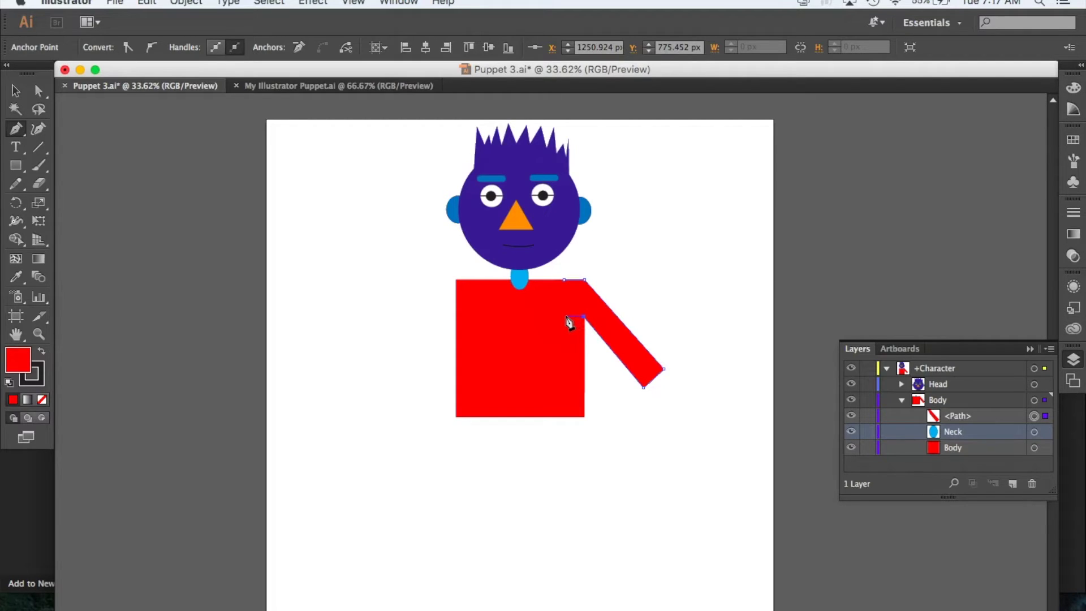
click(564, 316)
click(564, 280)
click(15, 90)
click(383, 336)
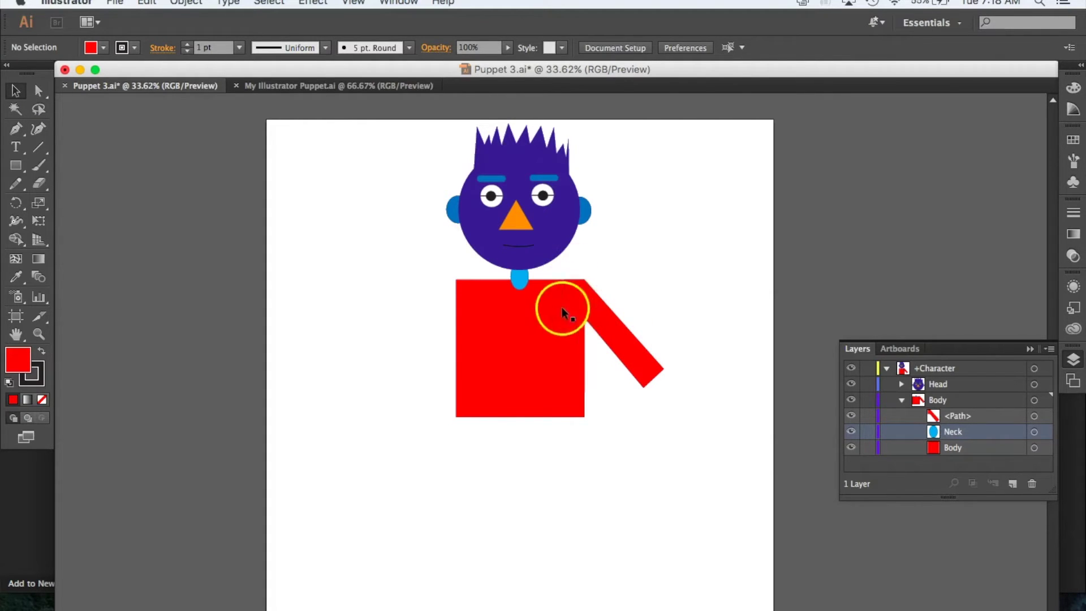
Rename the arm path as Left arm and place it beneath the Body shape in the stacking order.
double_click(954, 417)
text(Left arm)
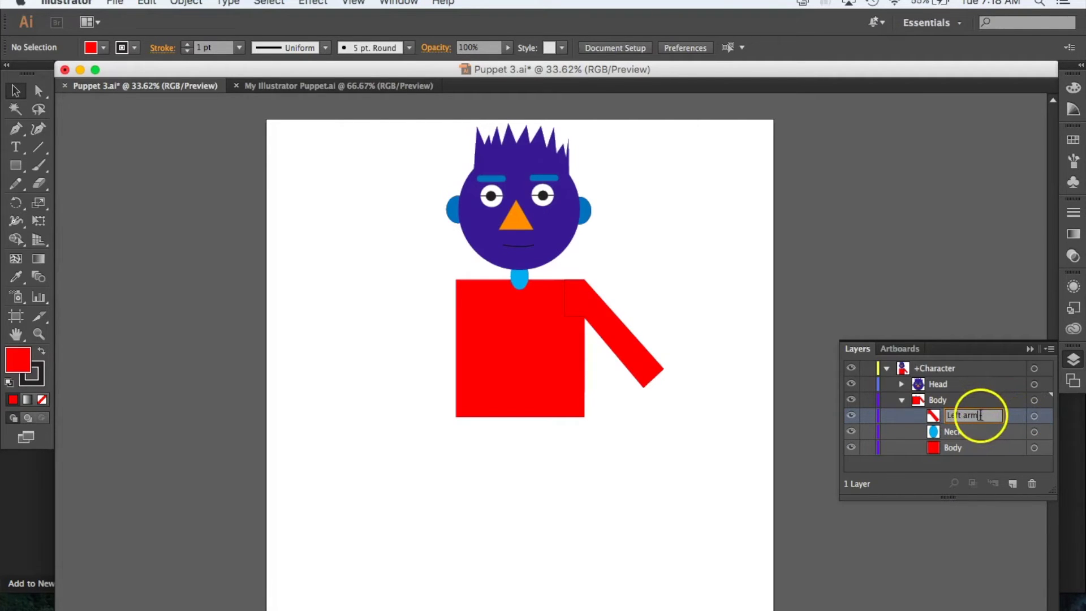
key(Return)
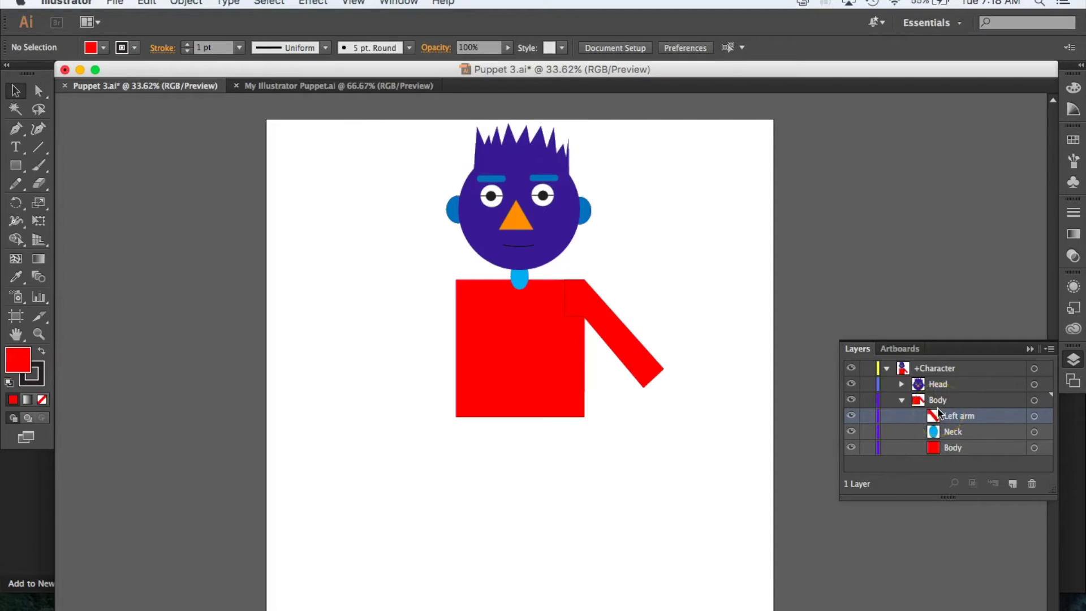
drag(951, 416, 954, 452)
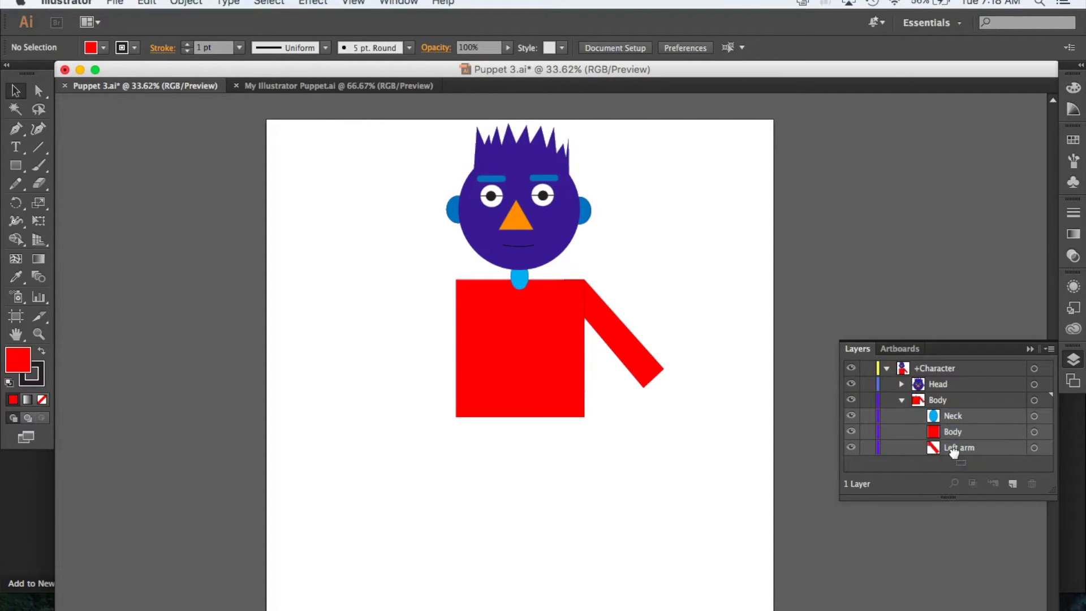
Duplicate the Left arm shape to the opposite side of the torso and rename the copy as Right arm.
click(626, 312)
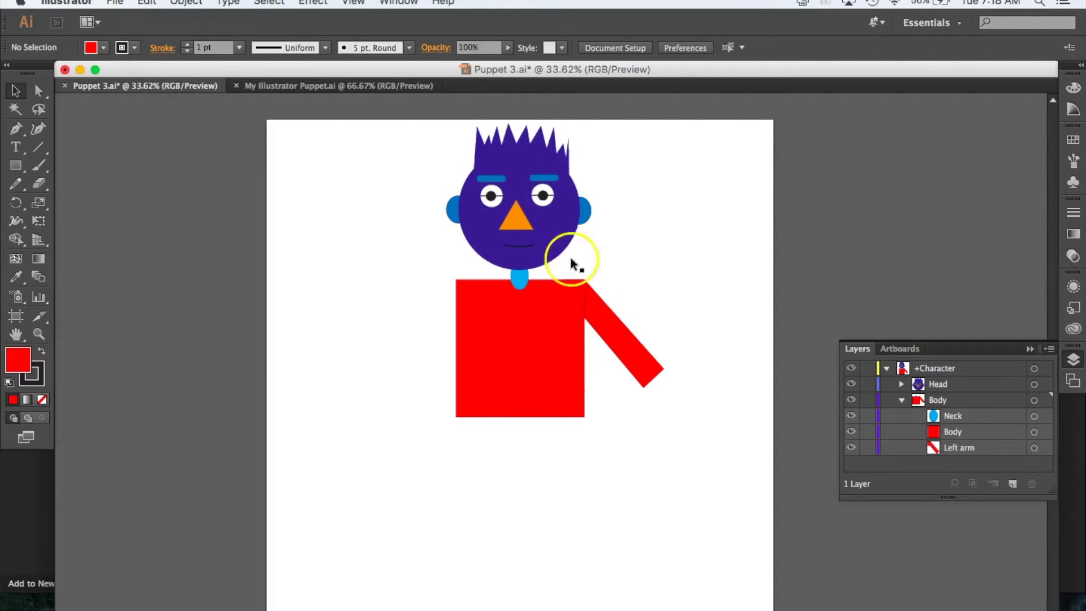
click(631, 341)
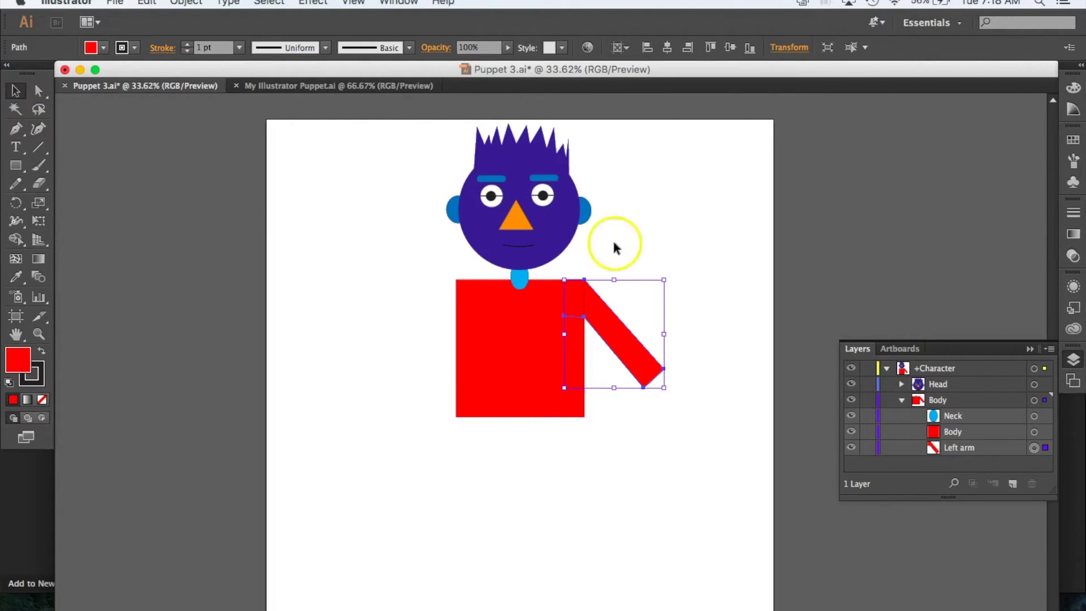
drag(620, 344, 422, 346)
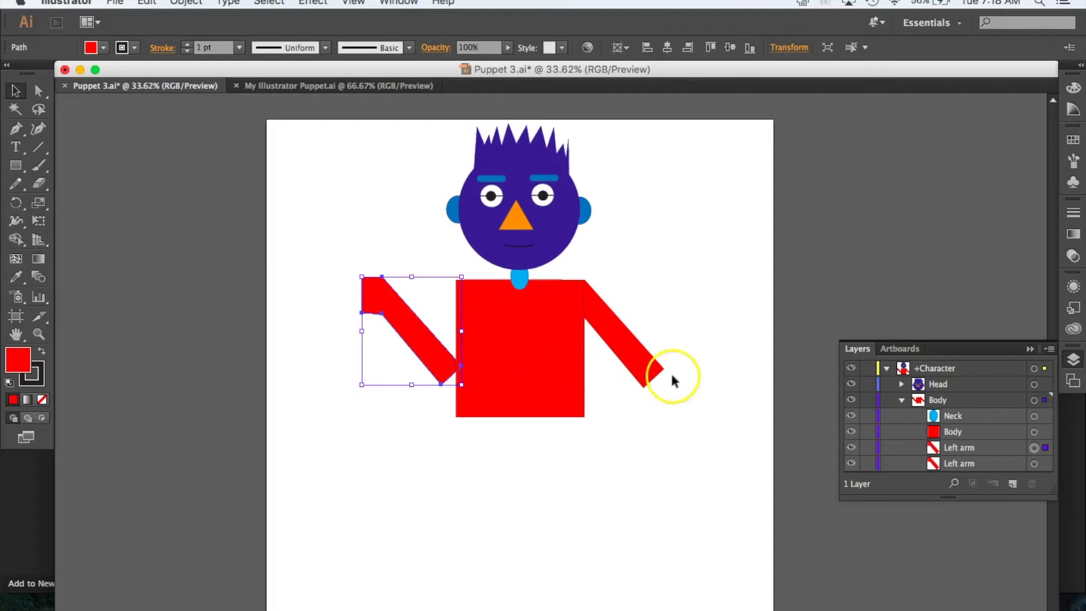
double_click(951, 448)
text(Right arm)
key(Return)
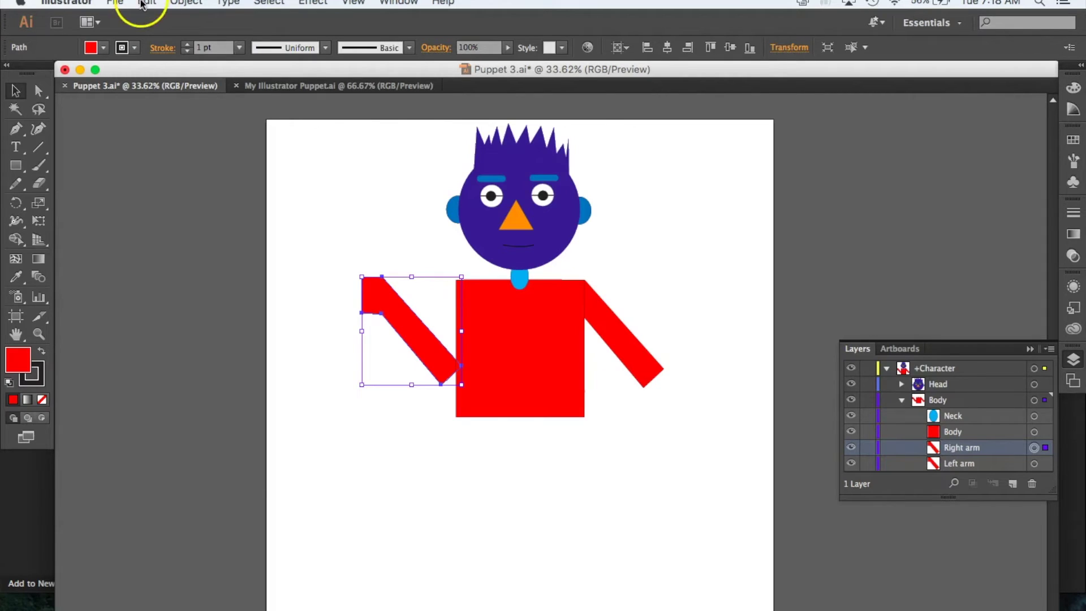
Reflect the Right arm across the vertical axis, move it to meet the torso's upper-left corner, and deselect it.
click(186, 3)
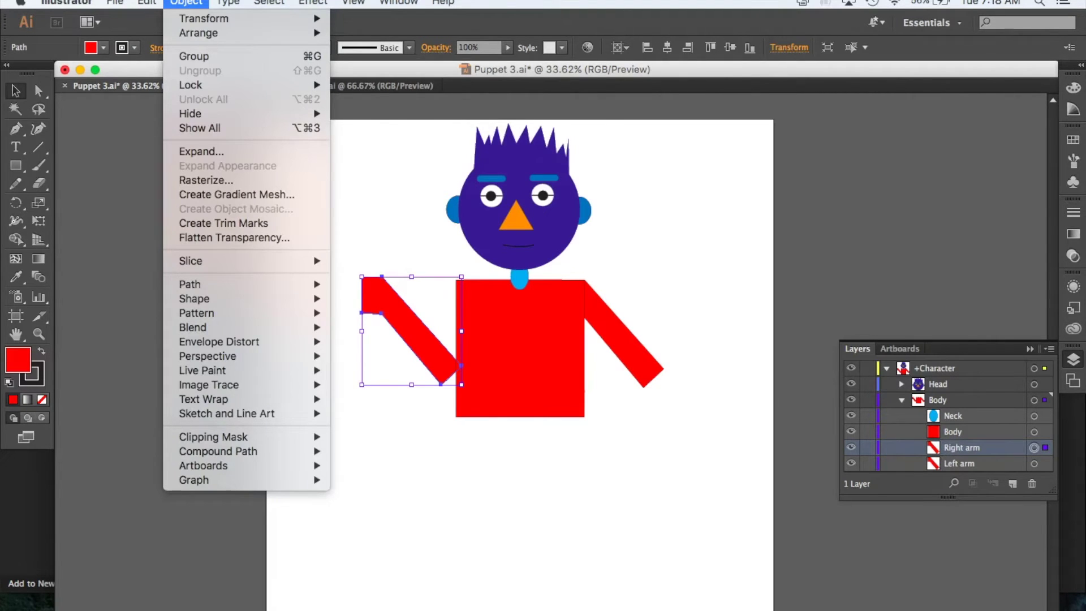
click(188, 20)
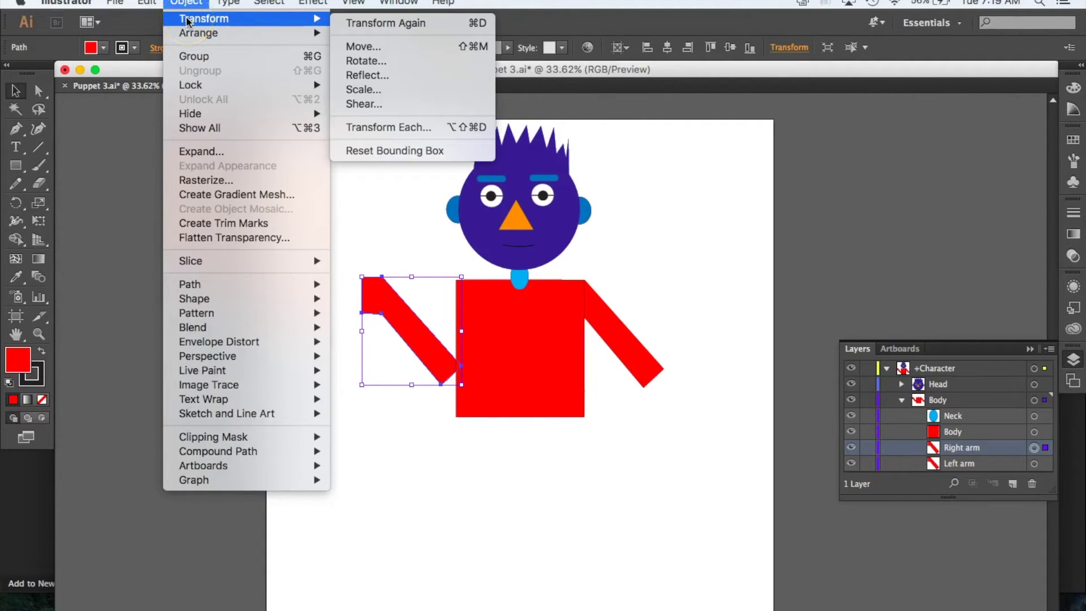
click(394, 76)
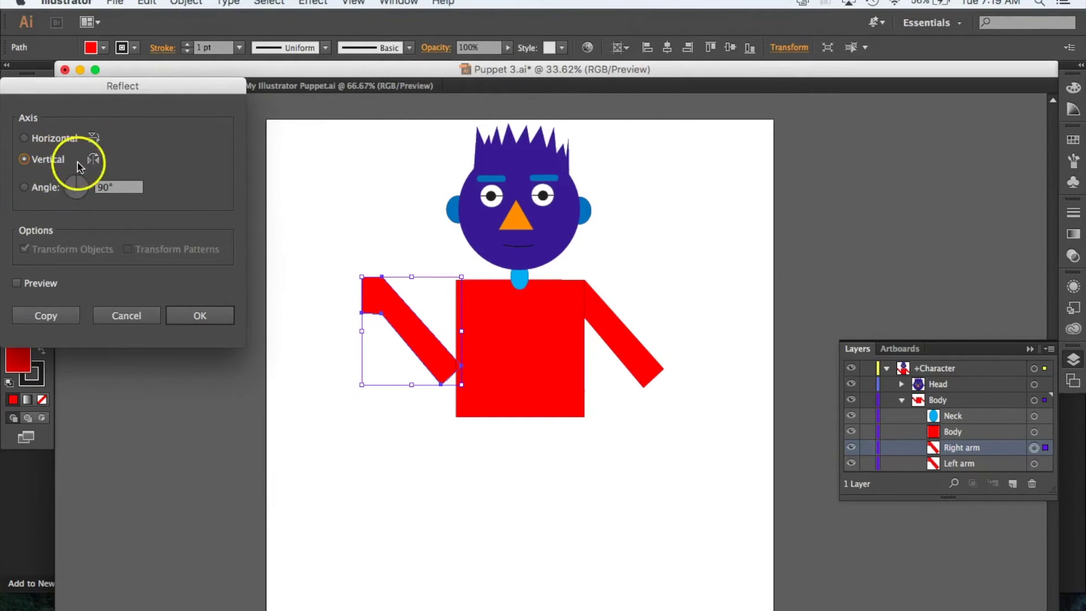
click(197, 315)
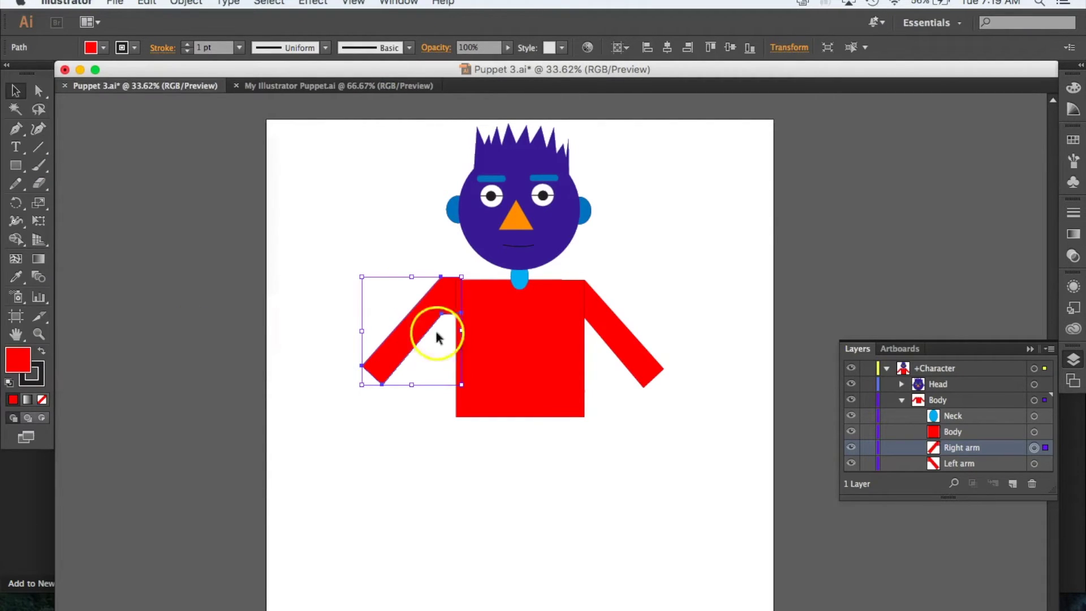
drag(416, 337, 431, 331)
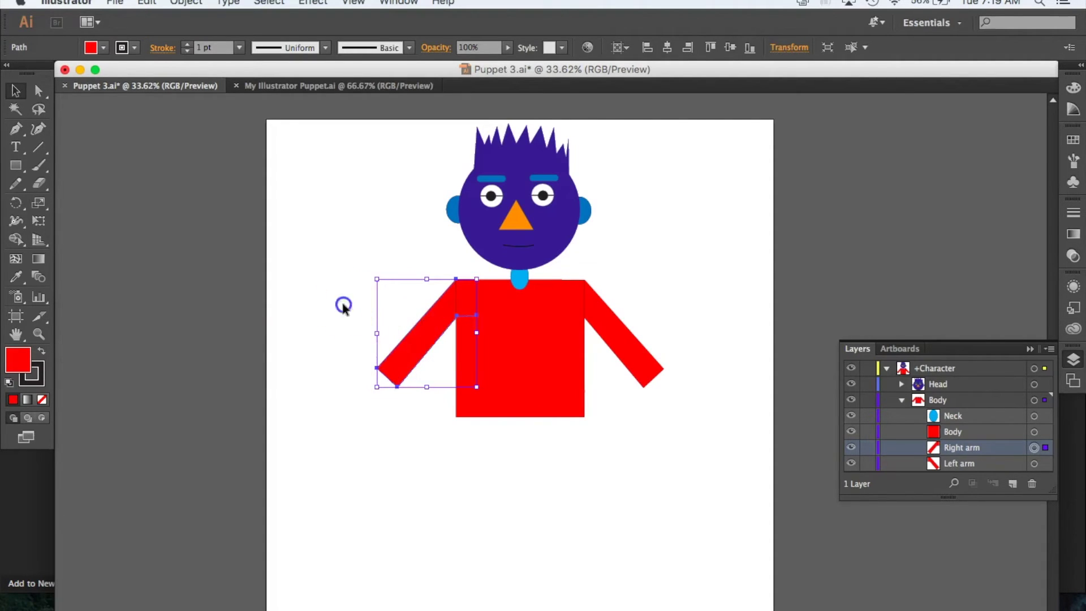
click(343, 306)
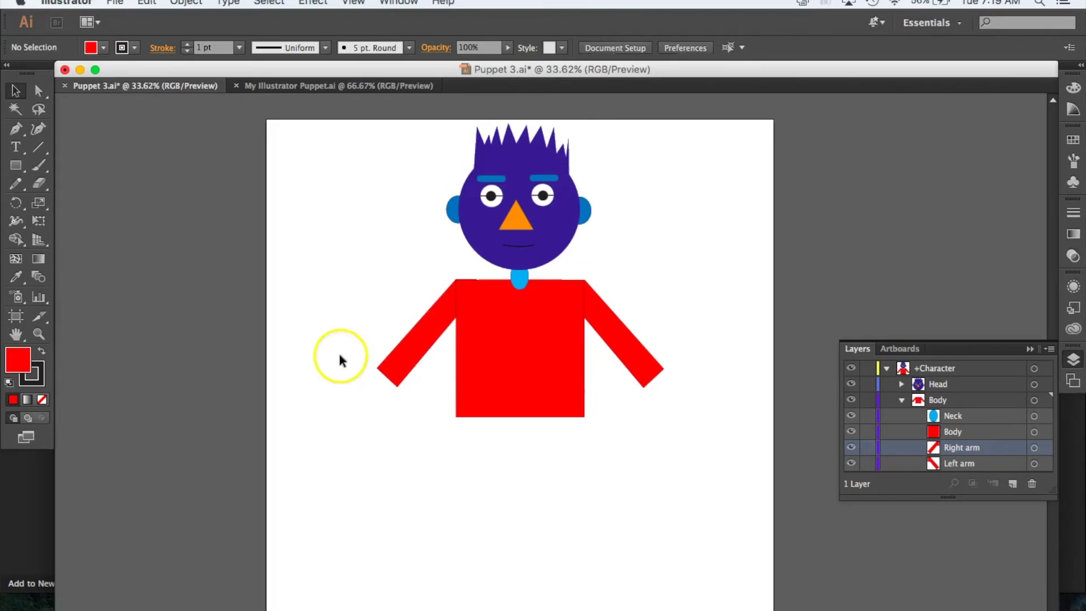
click(429, 326)
click(300, 317)
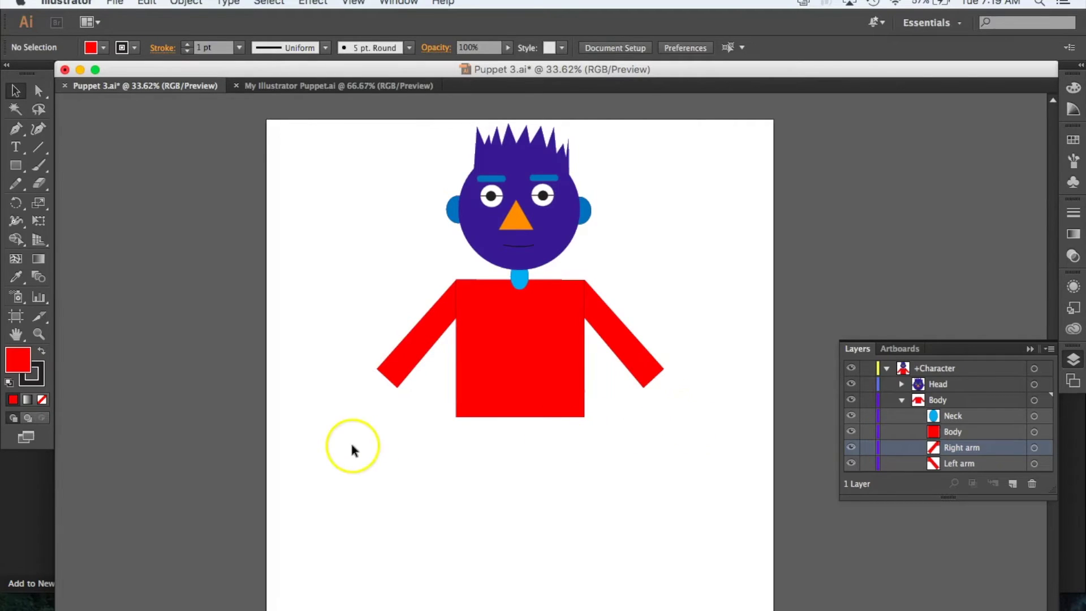
Try to draw a jagged red hand with five pointed fingers at the end of the Left arm using the Pen tool.
click(16, 128)
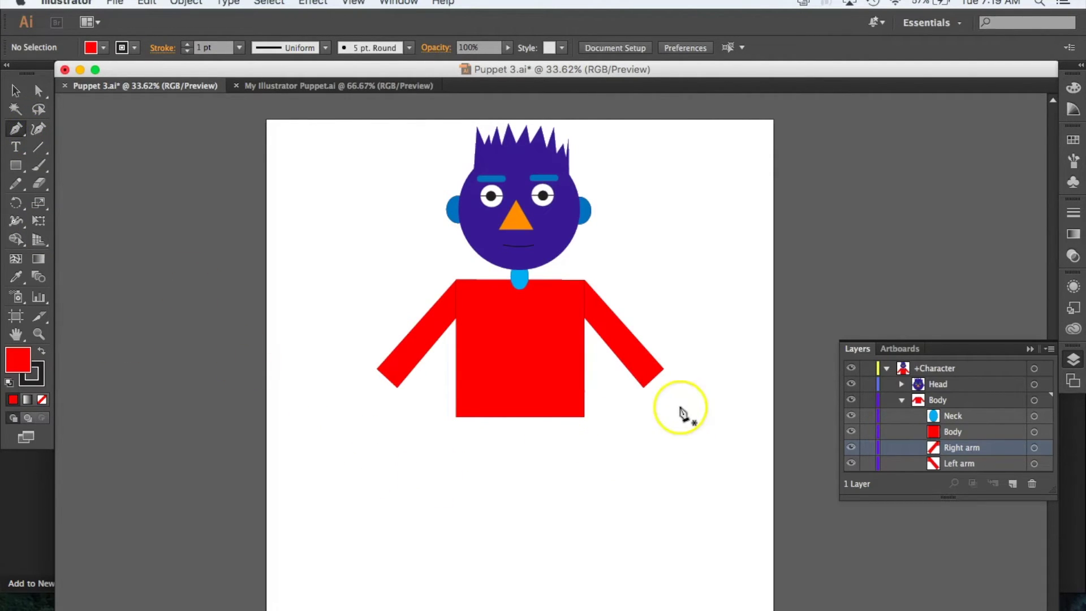
click(643, 387)
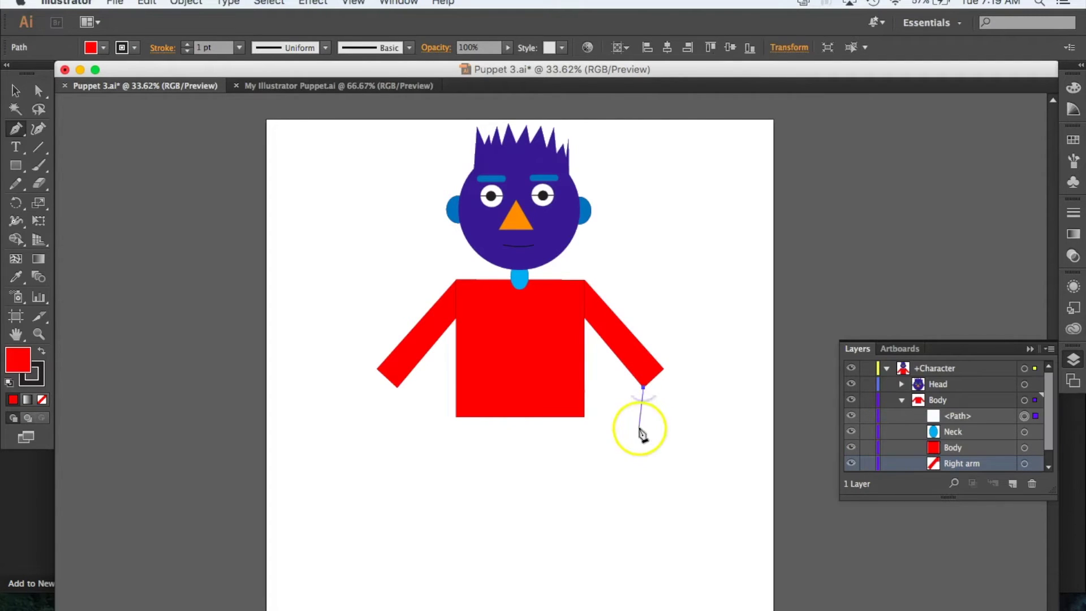
click(644, 413)
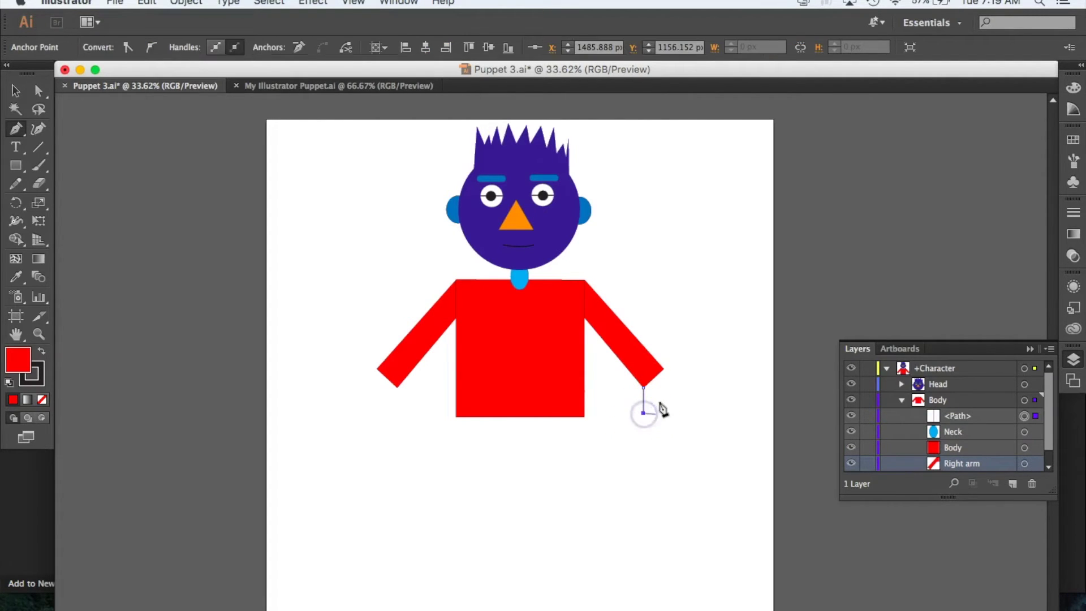
click(654, 395)
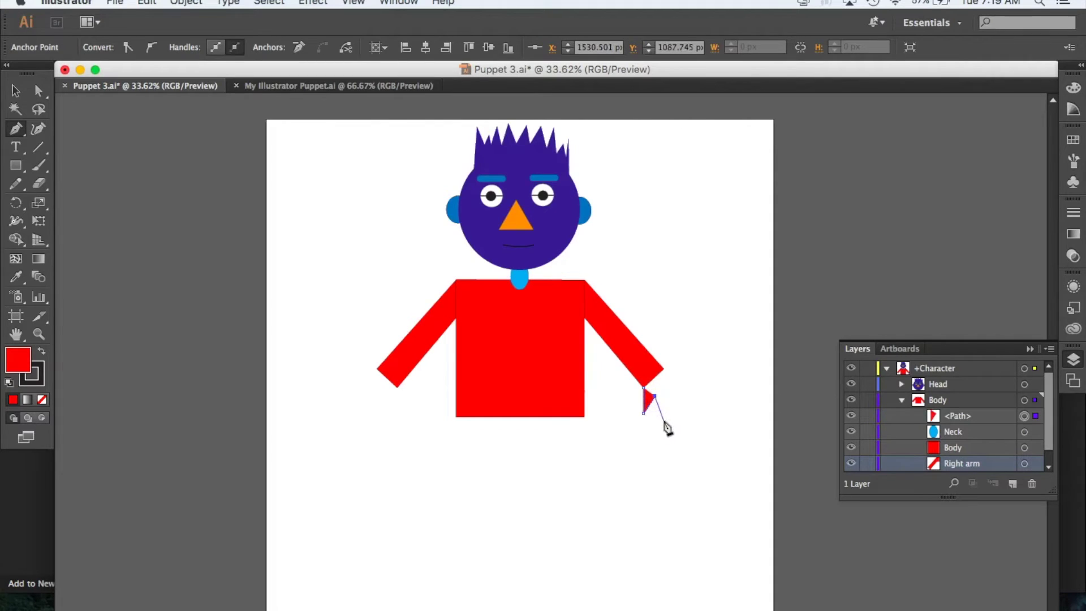
click(664, 421)
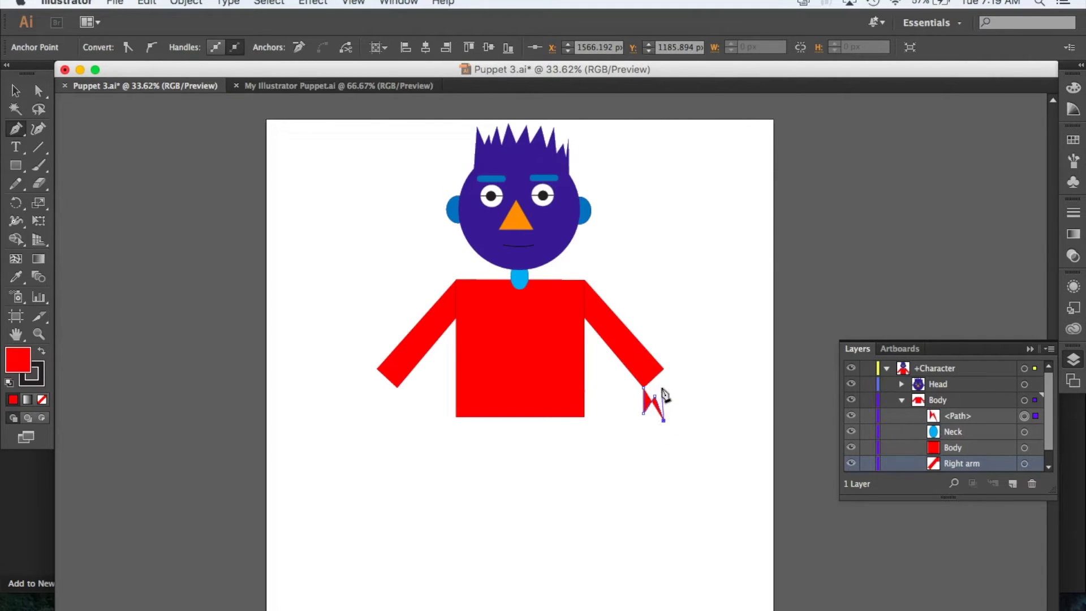
click(661, 388)
click(688, 413)
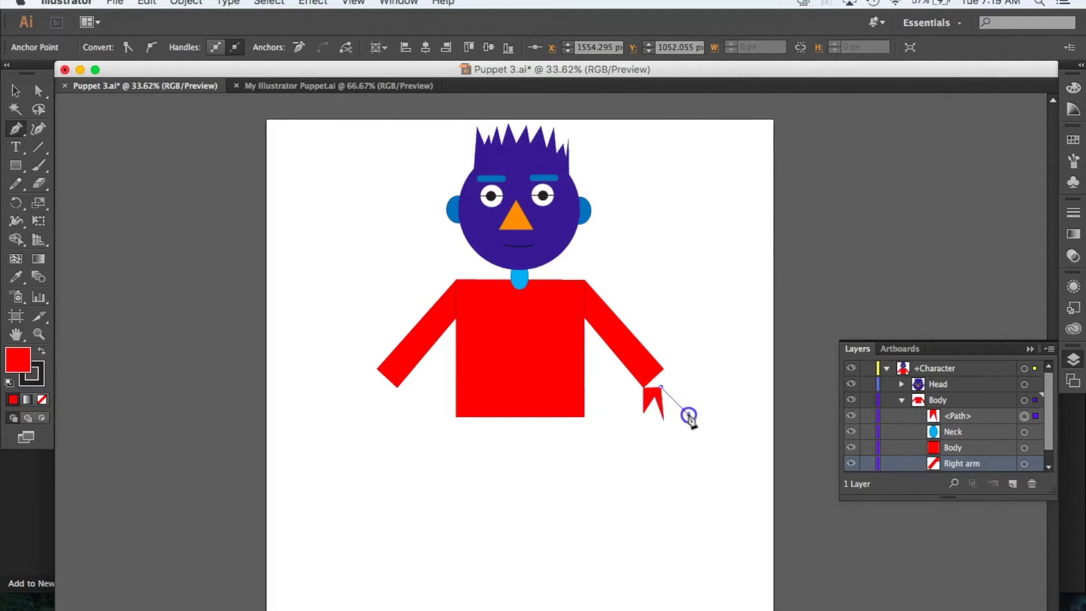
drag(671, 380, 695, 381)
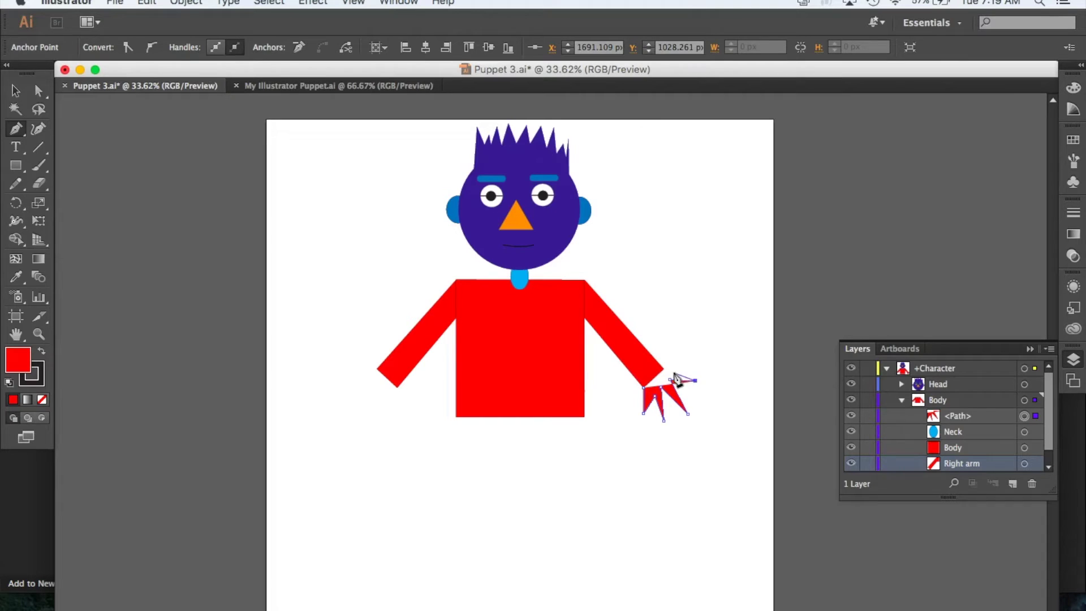
key(super+z)
key(super+z)
drag(669, 382, 688, 393)
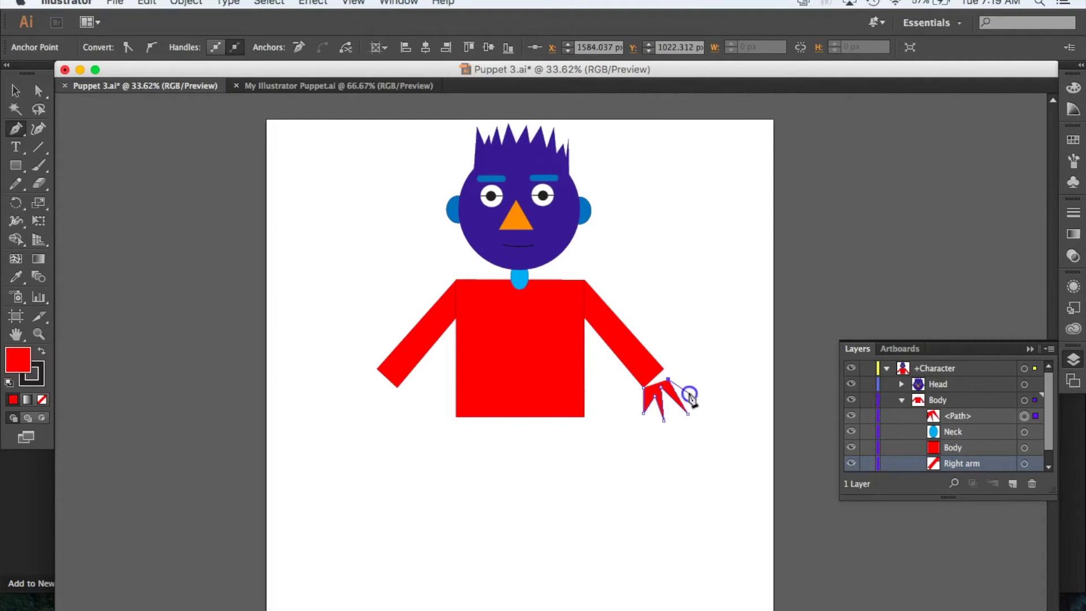
click(678, 371)
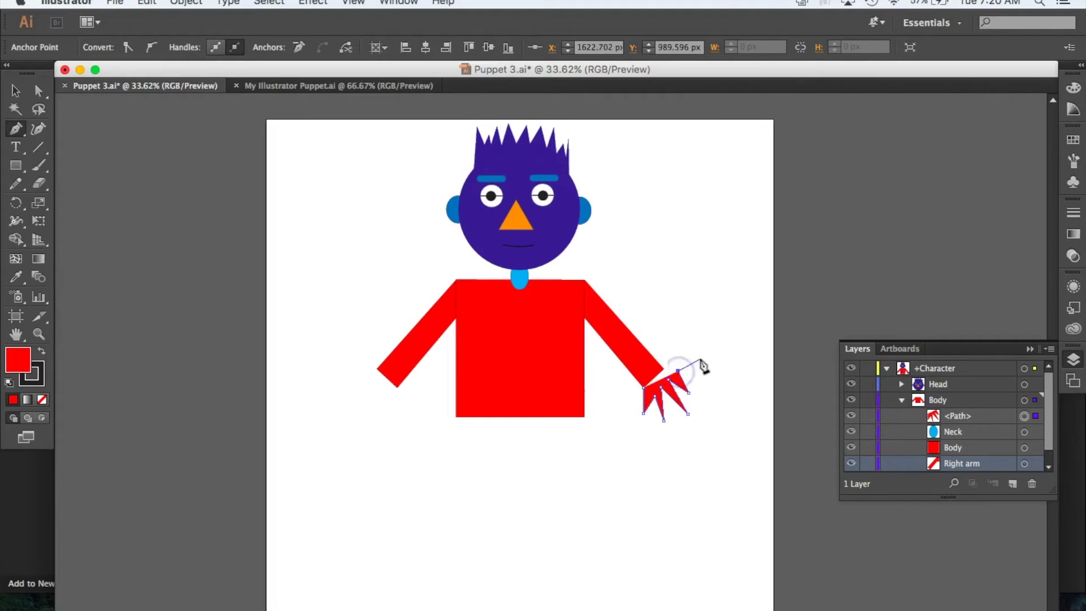
click(702, 378)
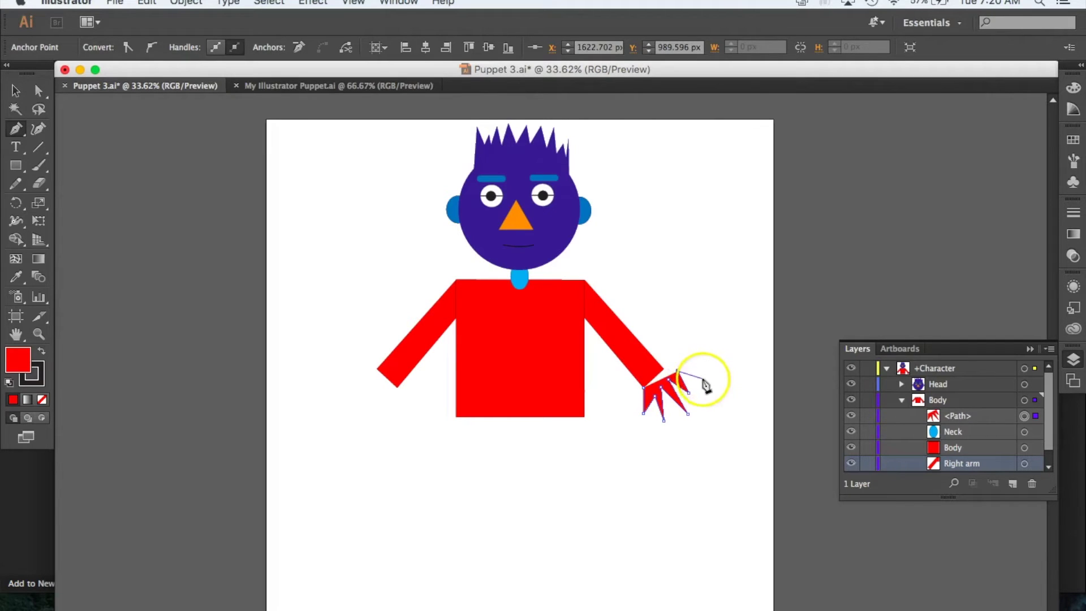
click(675, 358)
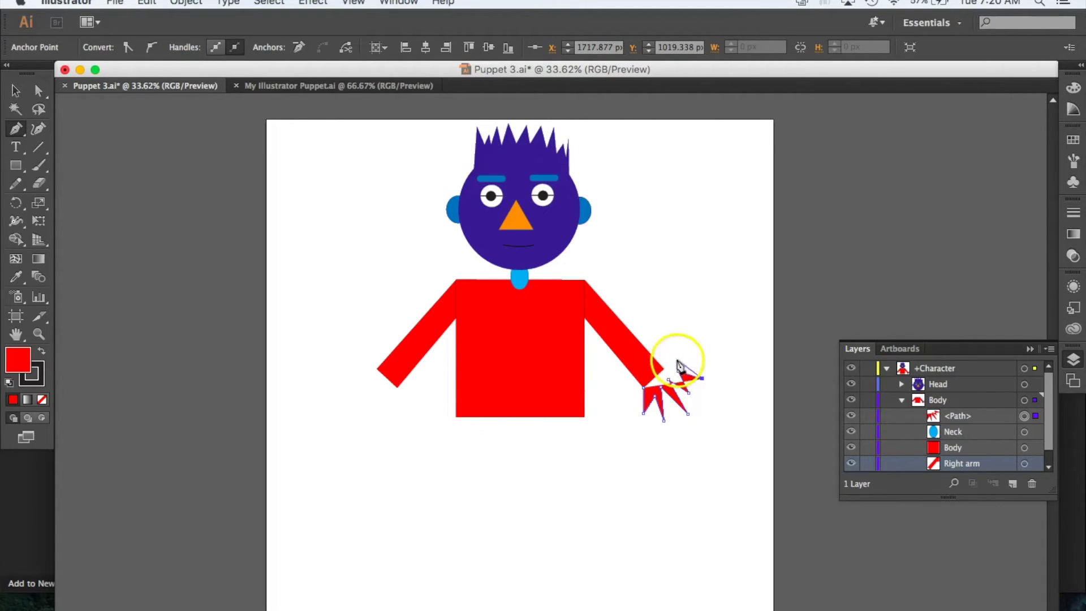
click(664, 369)
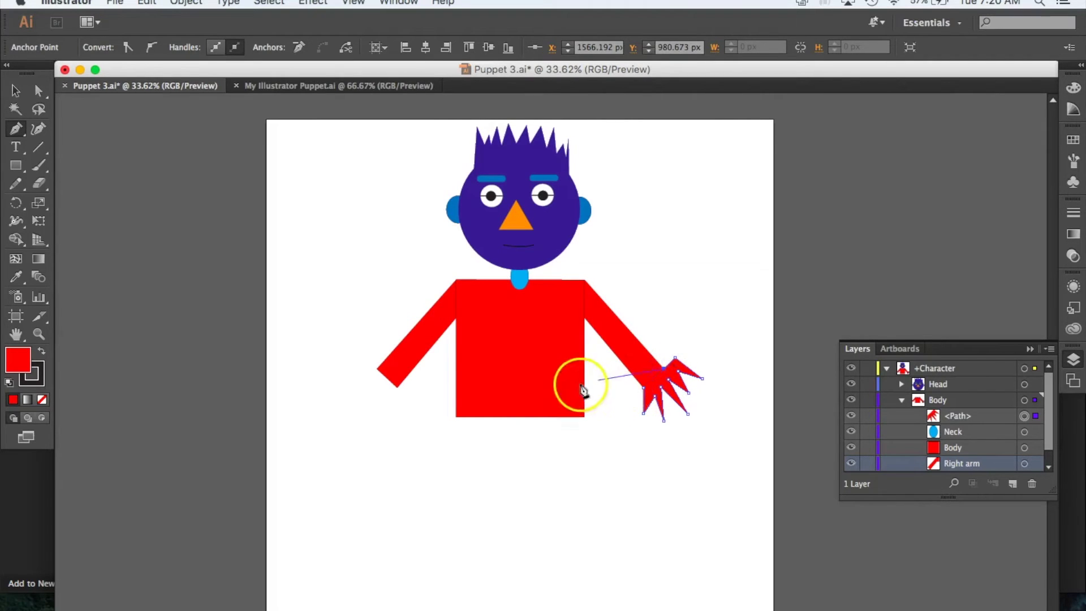
Undo the anchor points of the red hand path.
key(super+z)
key(super+z)
key(super+z)
key(super+z)
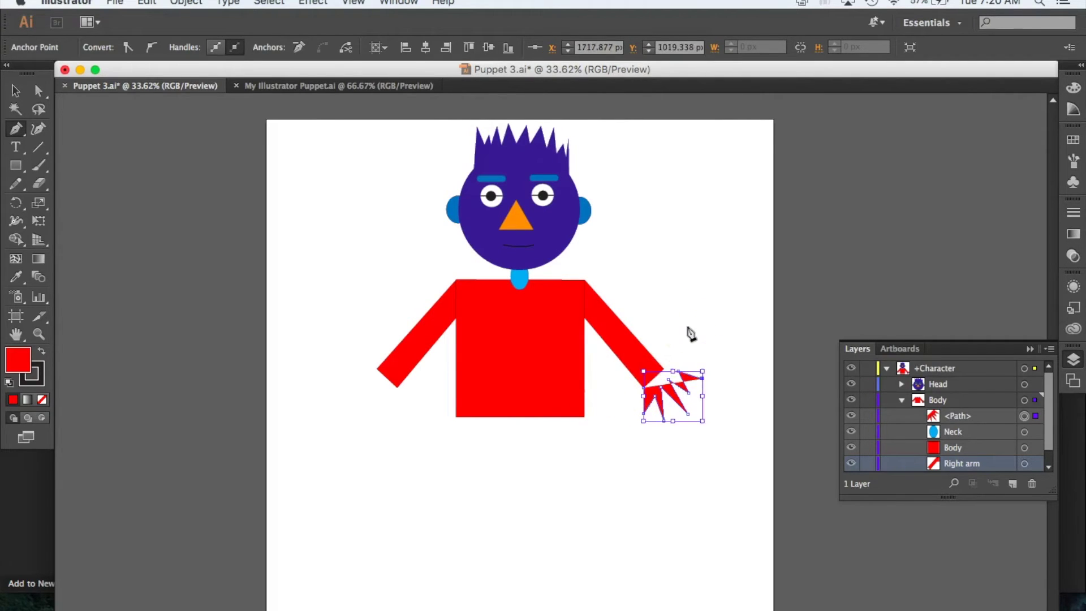
key(super+z)
key(super+z)
key(super+z)
key(super+z)
key(super+z)
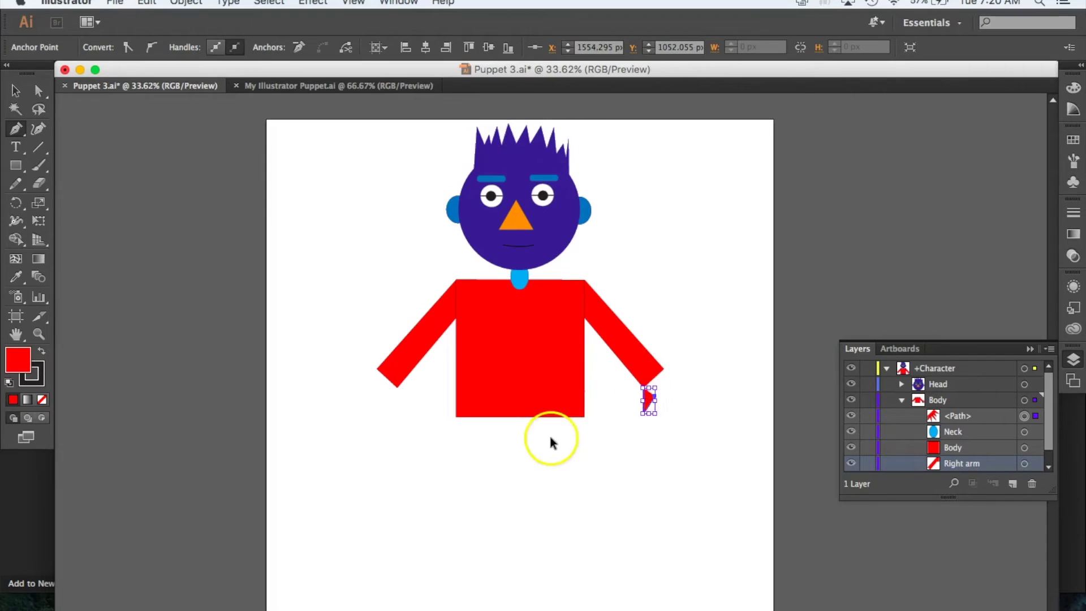
key(super+z)
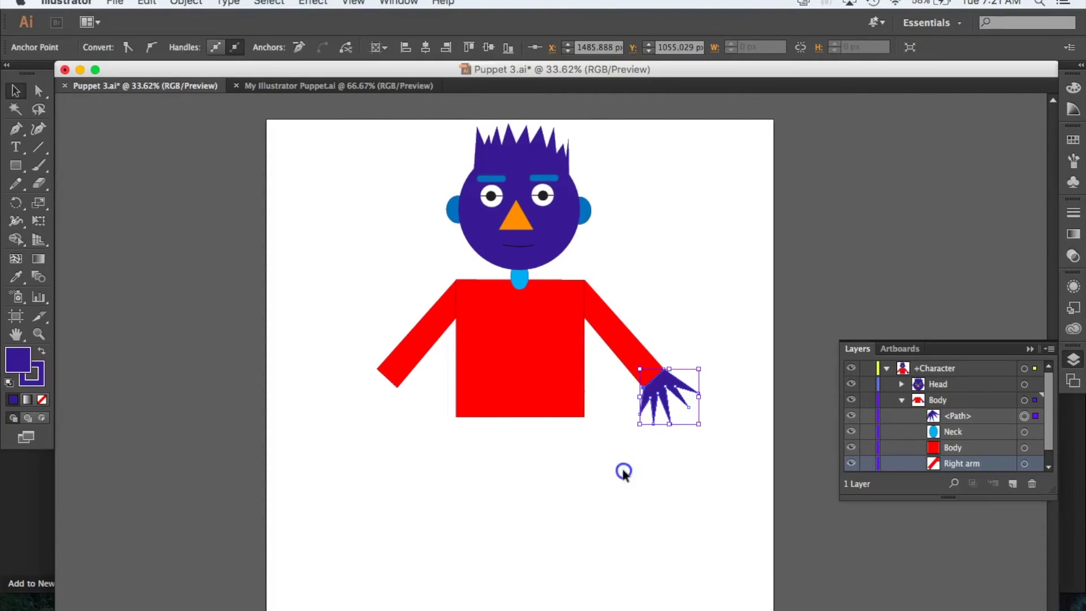
Rename the purple hand path as Left hand and duplicate it beside the end of the Right arm.
click(626, 472)
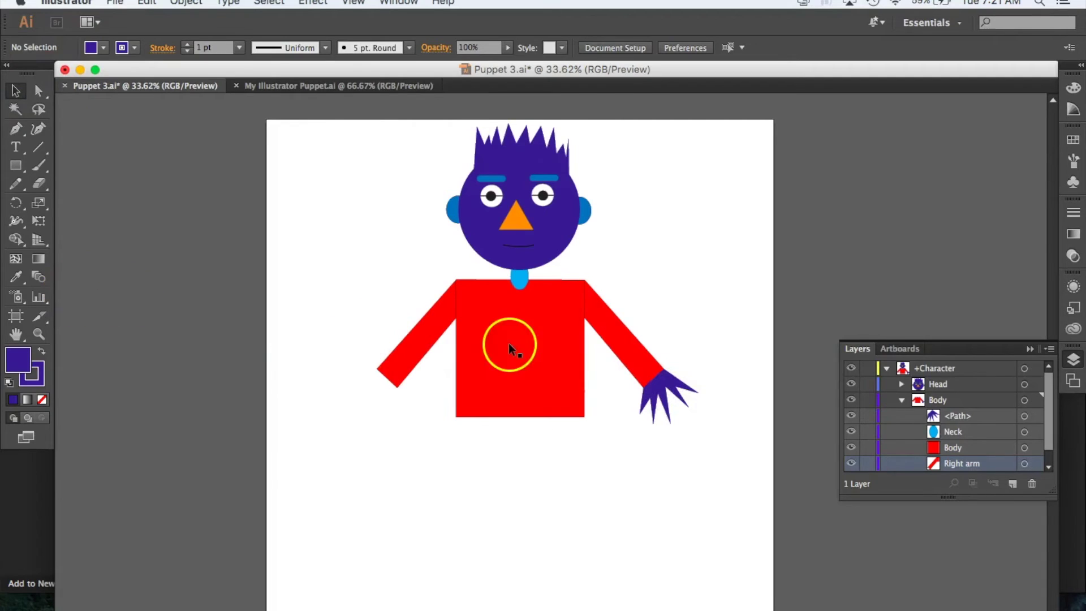
double_click(956, 415)
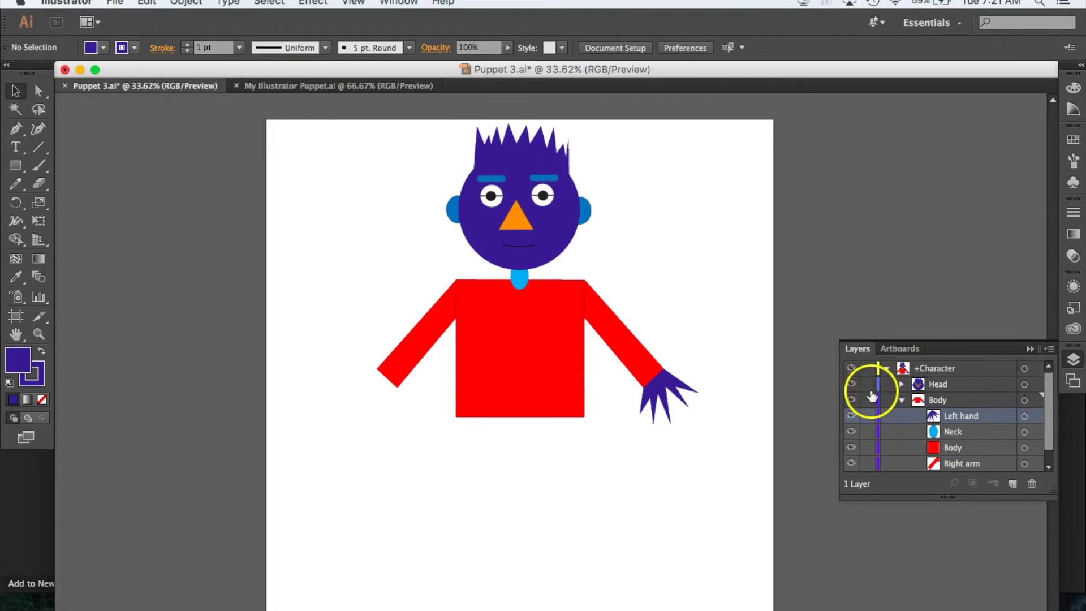
click(648, 390)
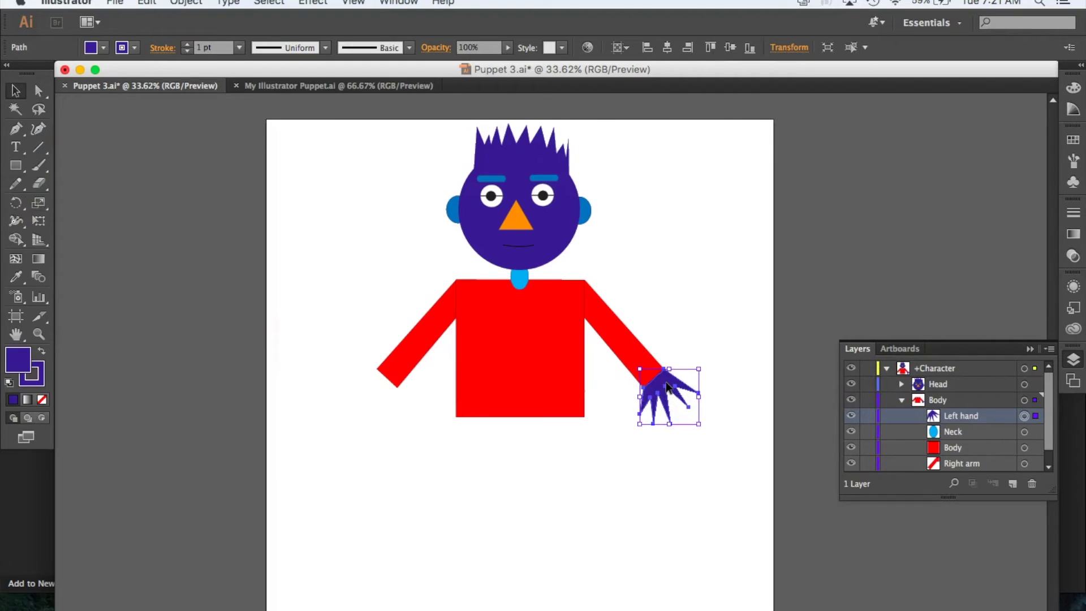
drag(671, 388, 340, 373)
Reflect the duplicated hand across the vertical axis and move it onto the end of the Right arm.
click(186, 2)
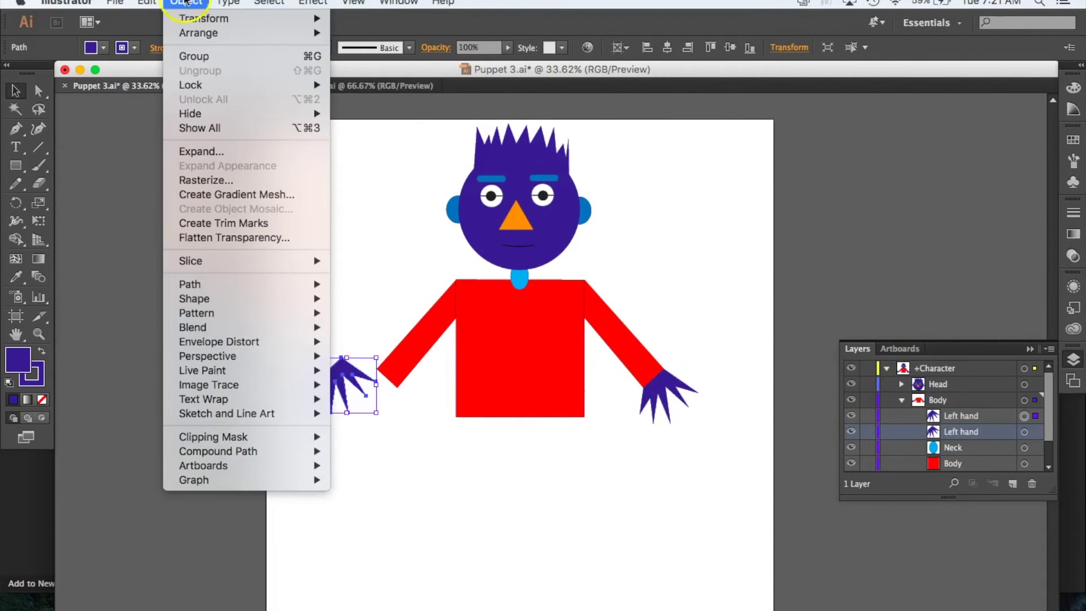
mouse_move(185, 23)
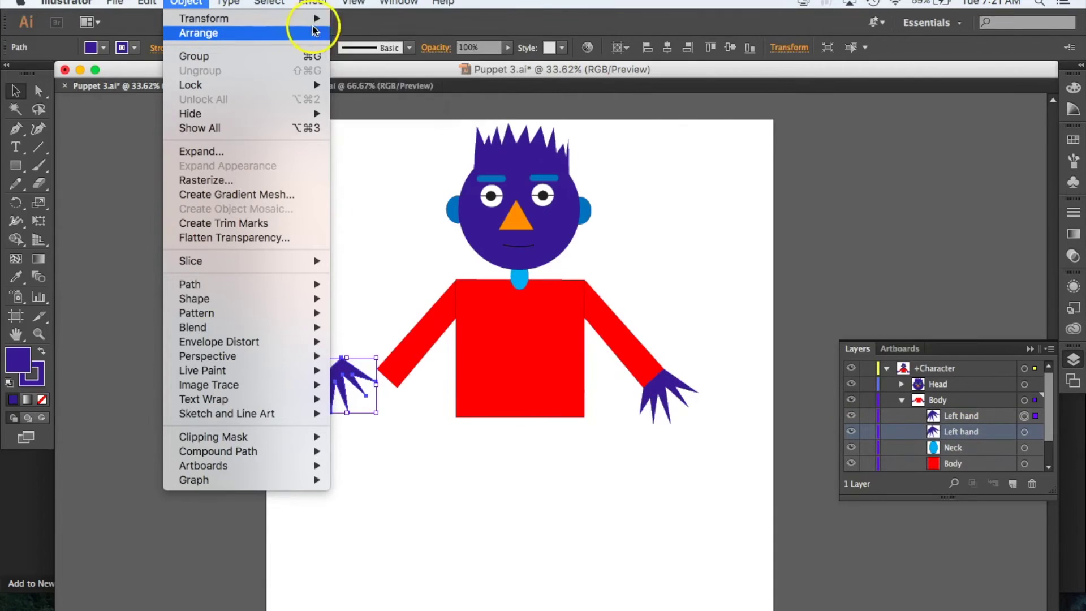
click(383, 78)
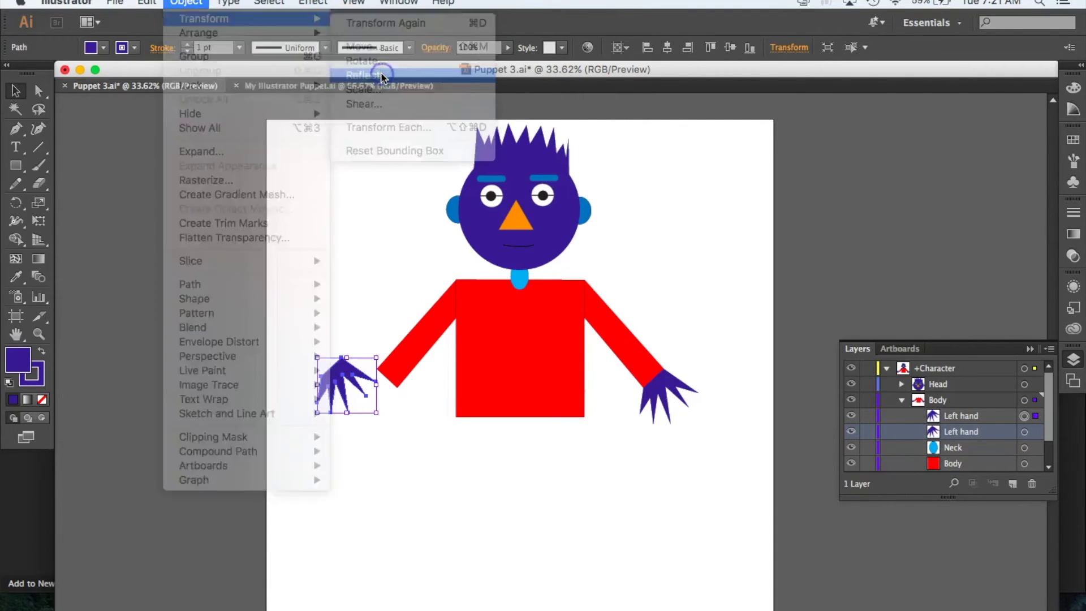
click(202, 316)
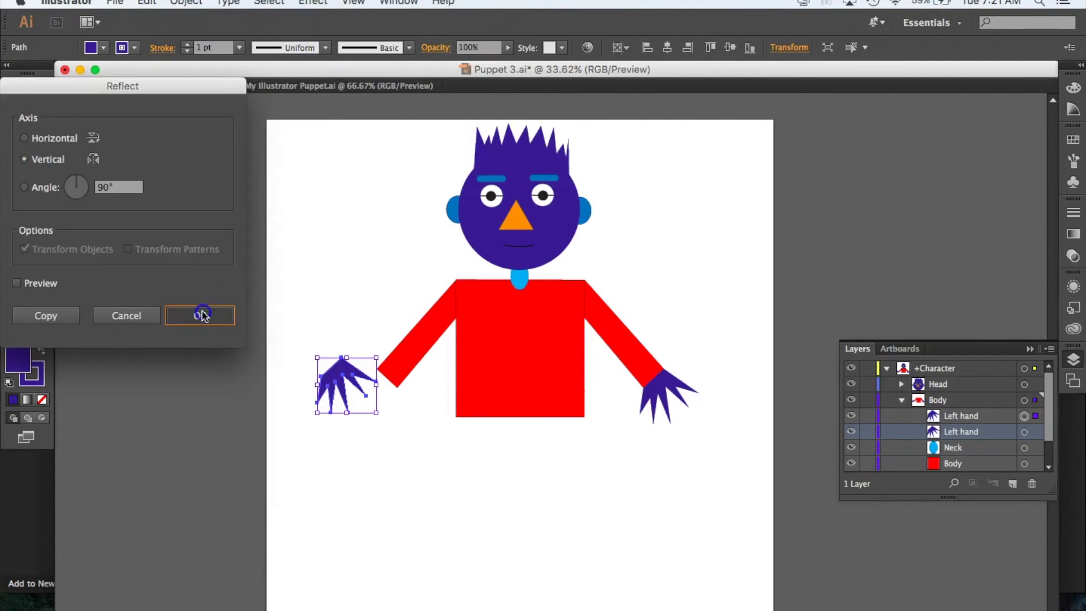
drag(362, 378, 374, 383)
click(370, 495)
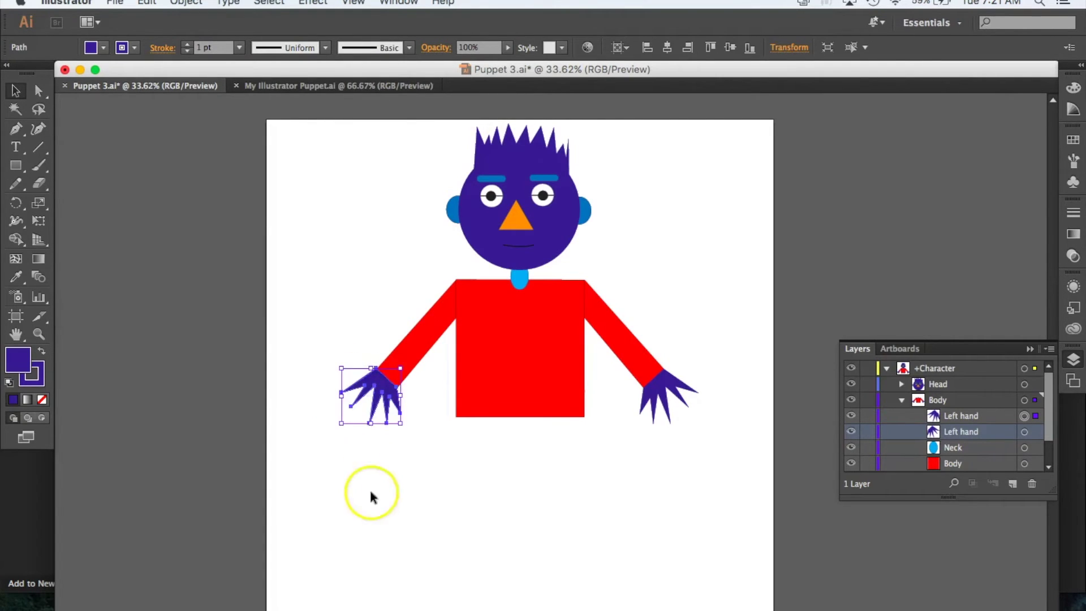
click(492, 443)
click(371, 375)
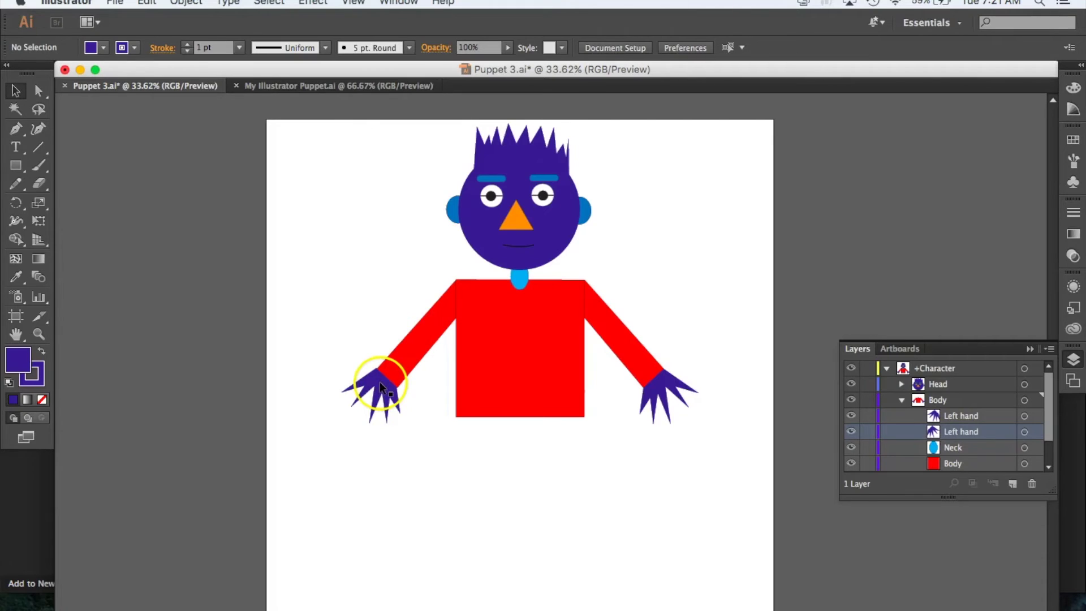
Nudge the reflected purple hand so it fits squarely against the end of the Right arm.
drag(382, 382, 383, 383)
click(420, 416)
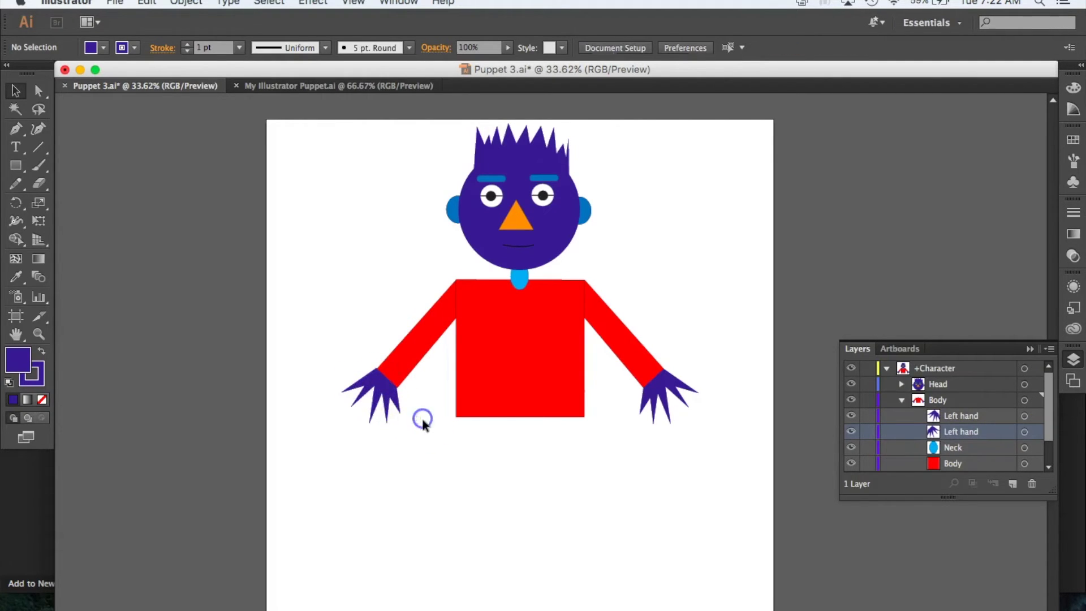
click(378, 387)
drag(381, 389, 380, 378)
click(430, 423)
click(488, 472)
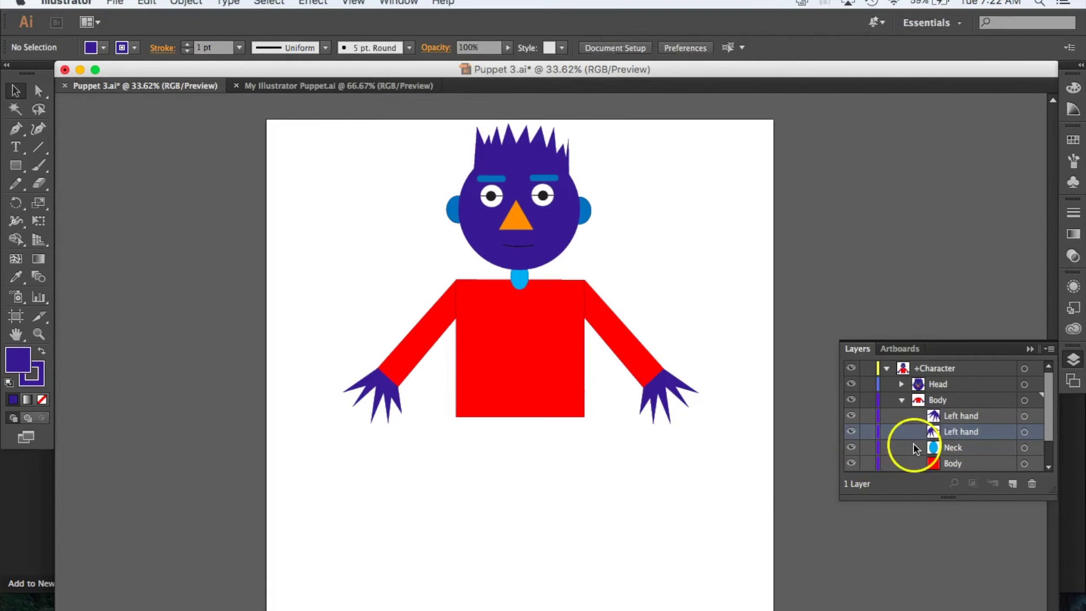
Rename the reflected hand path in the Body layer as Right hand.
click(377, 376)
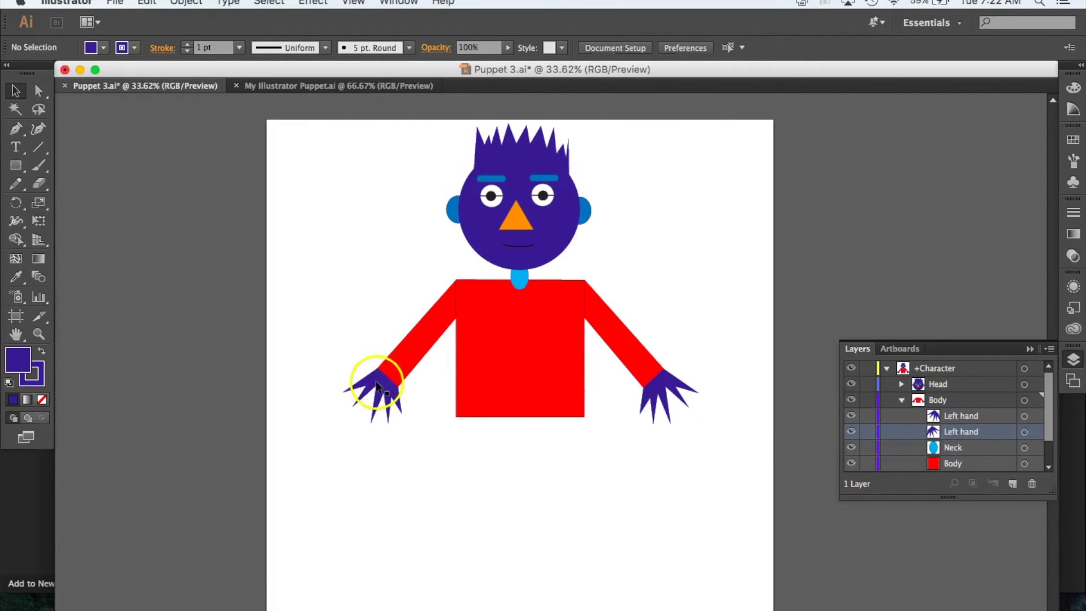
double_click(959, 415)
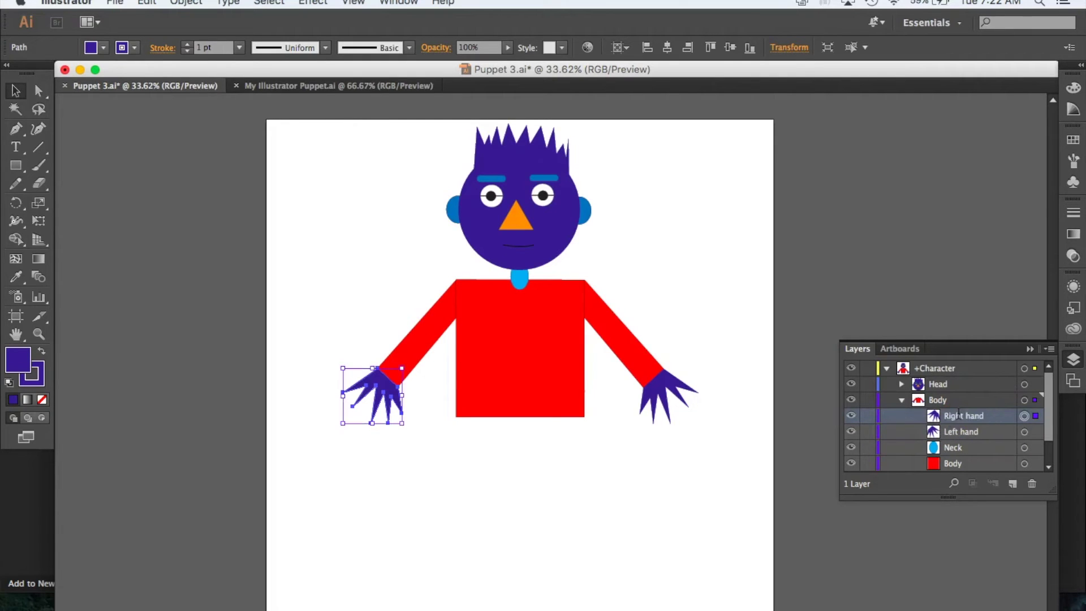
click(291, 259)
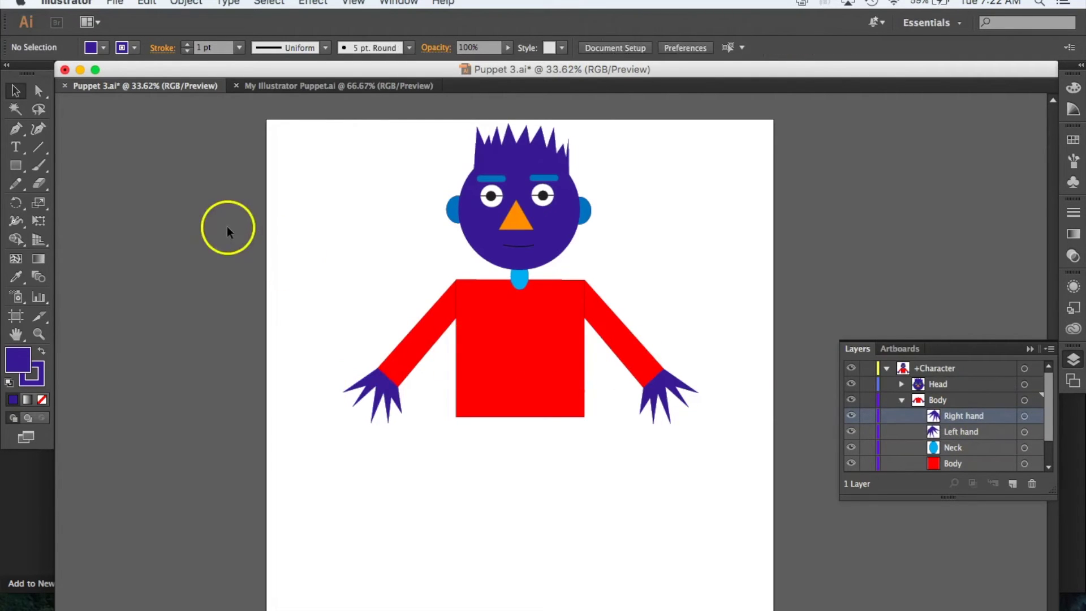
Draw a closed pair of legs spreading down from the torso's lower corners, with an inverted V between them, using the Pen tool.
click(16, 130)
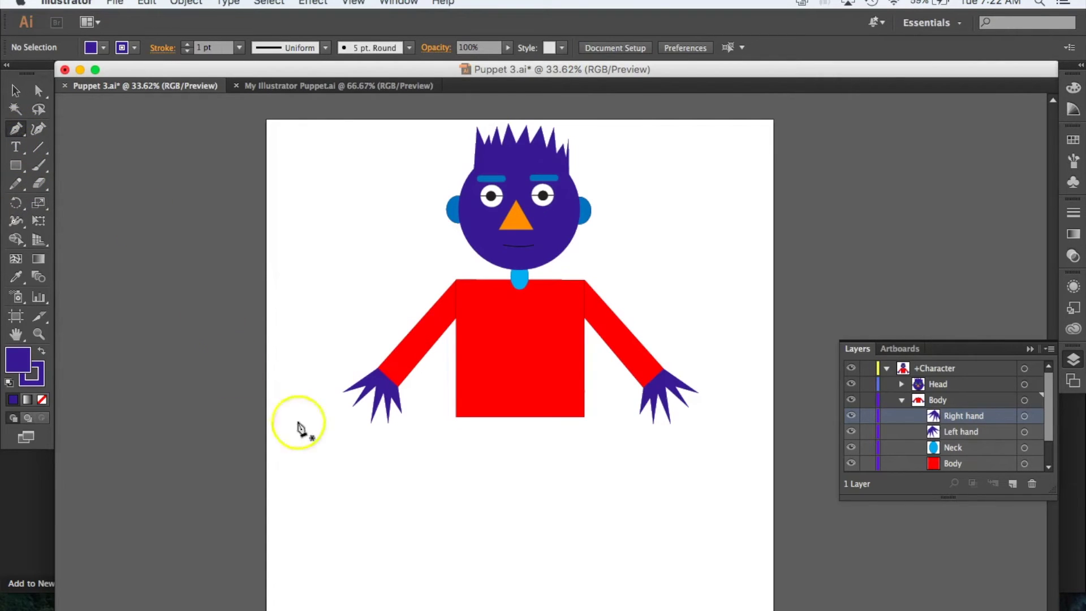
click(456, 417)
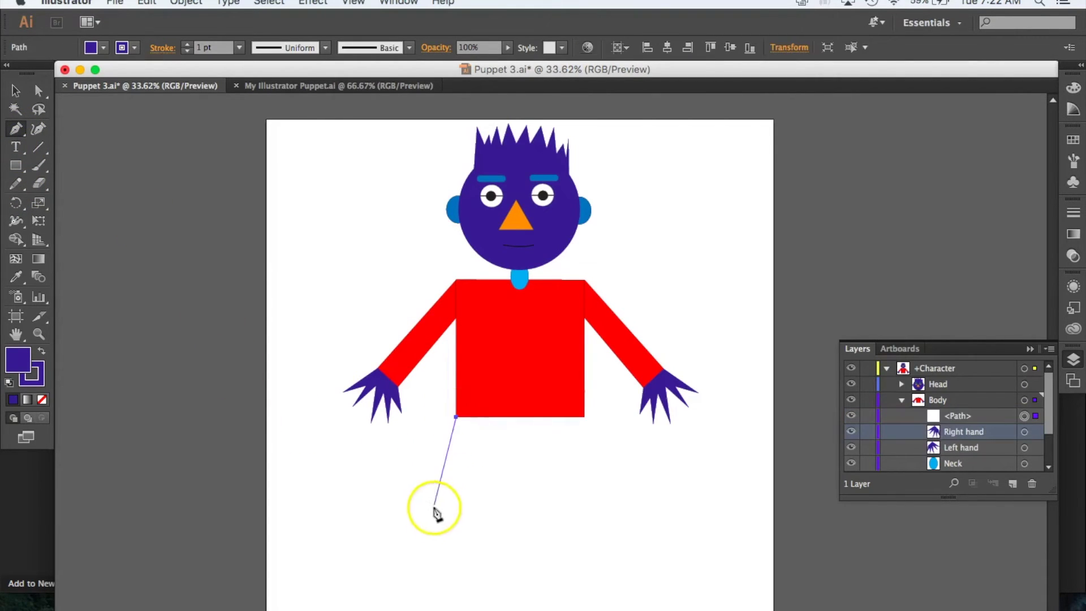
click(425, 536)
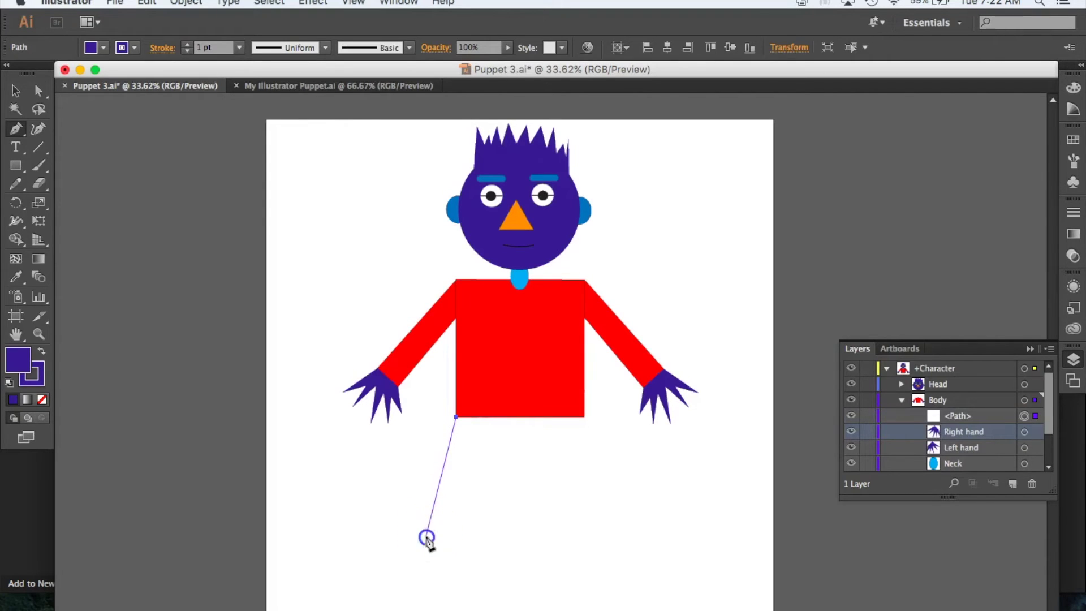
click(482, 536)
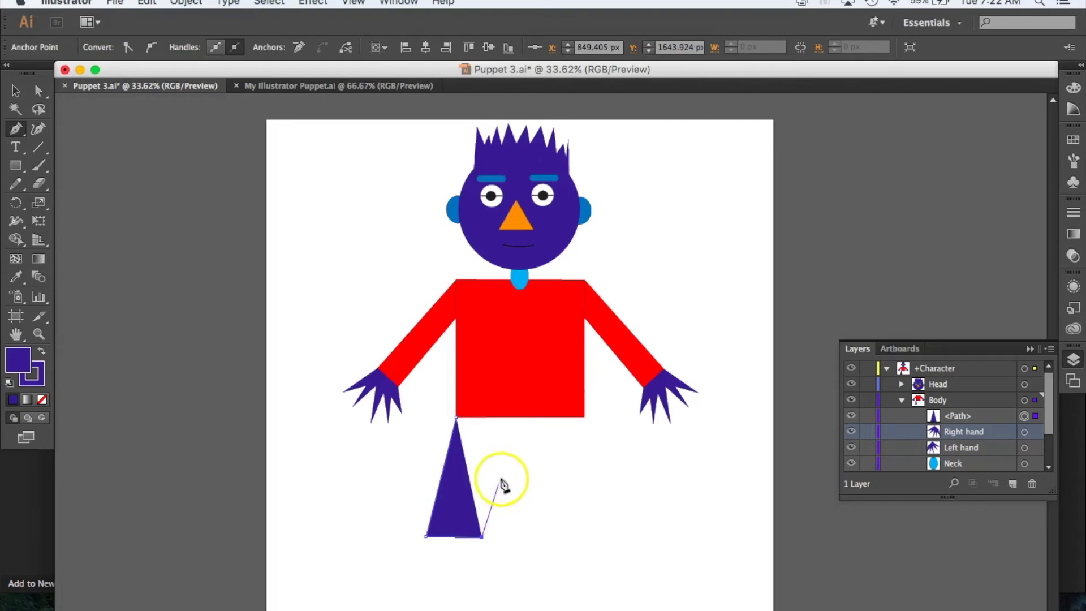
click(516, 467)
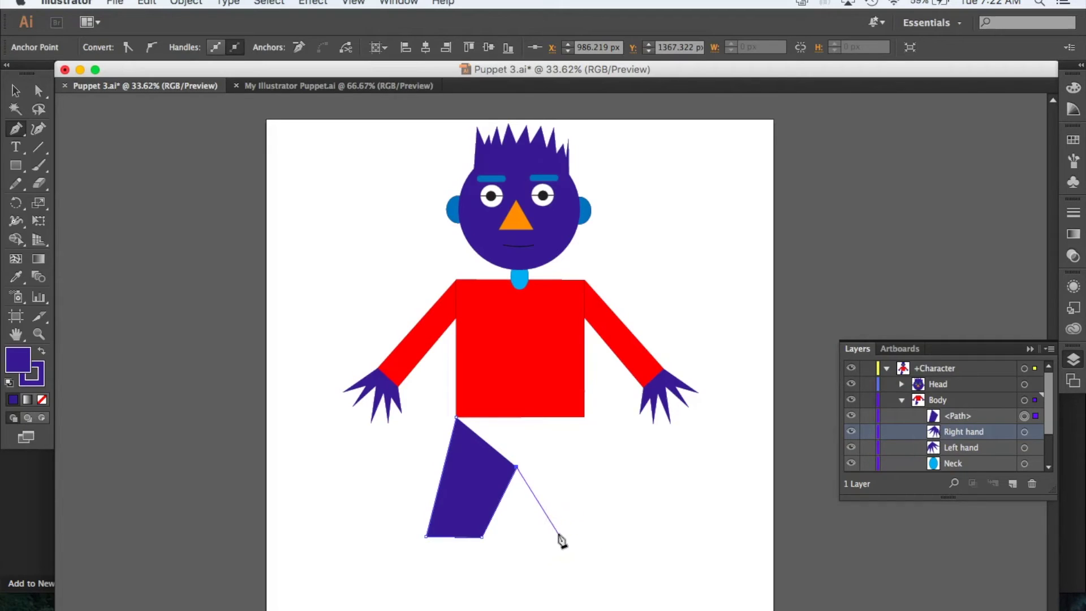
click(558, 533)
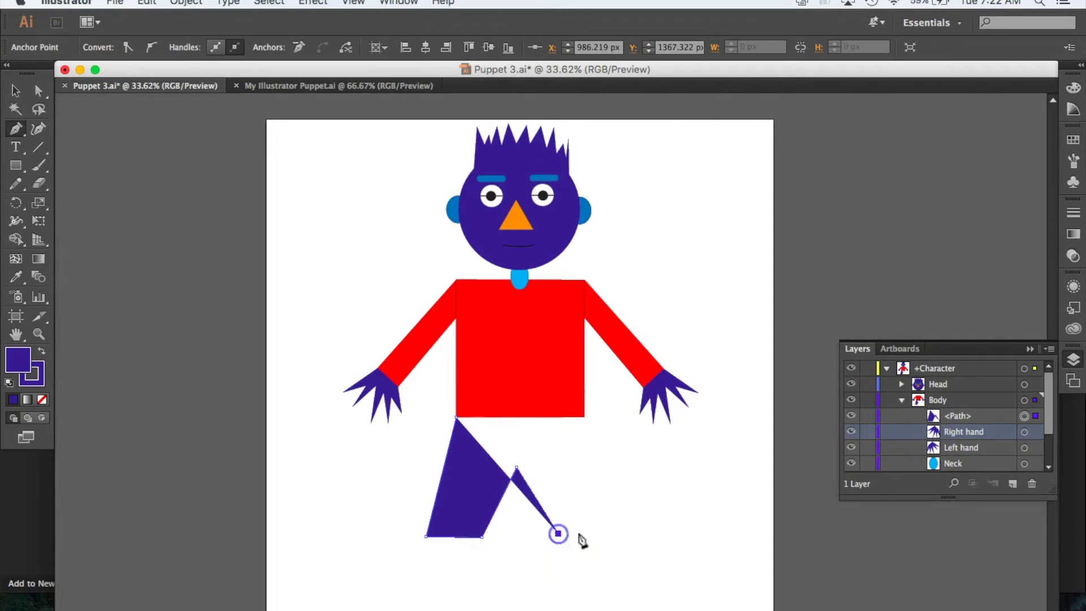
click(619, 533)
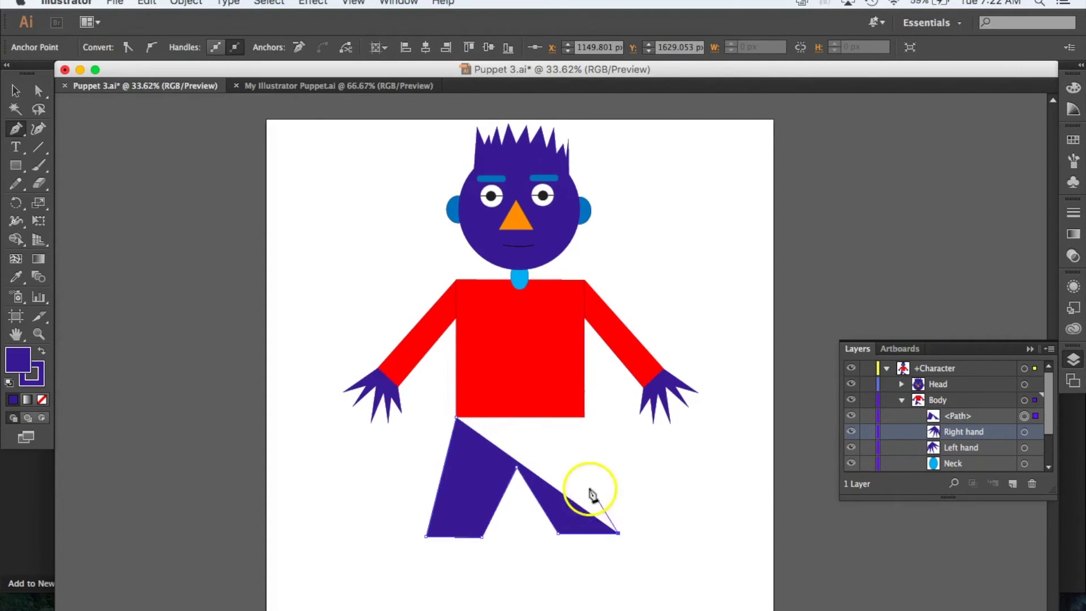
click(585, 417)
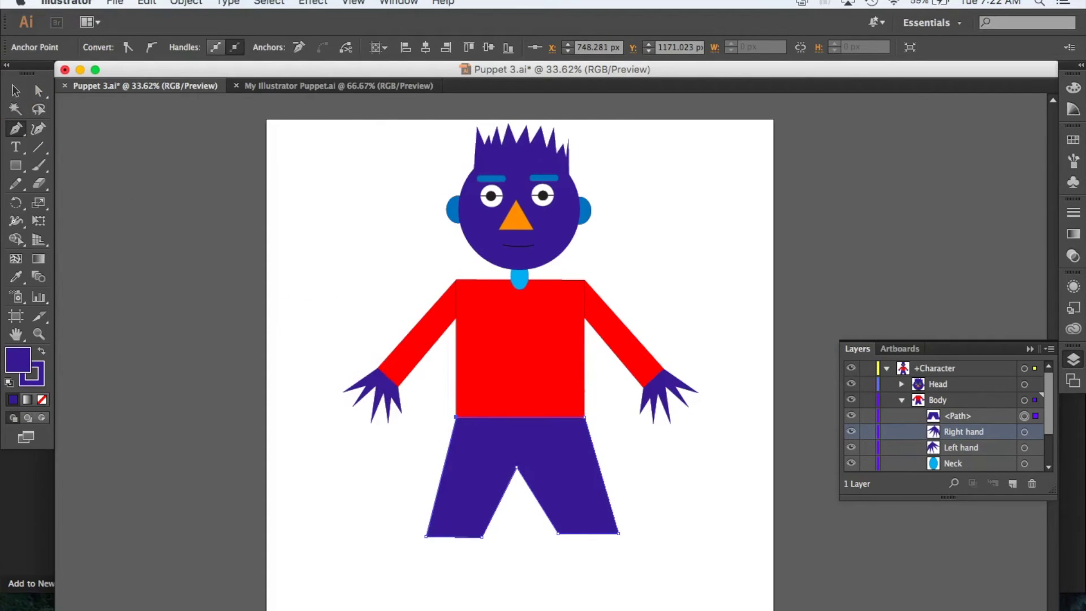
Rename the new leg path in the Body layer as Legs.
click(15, 93)
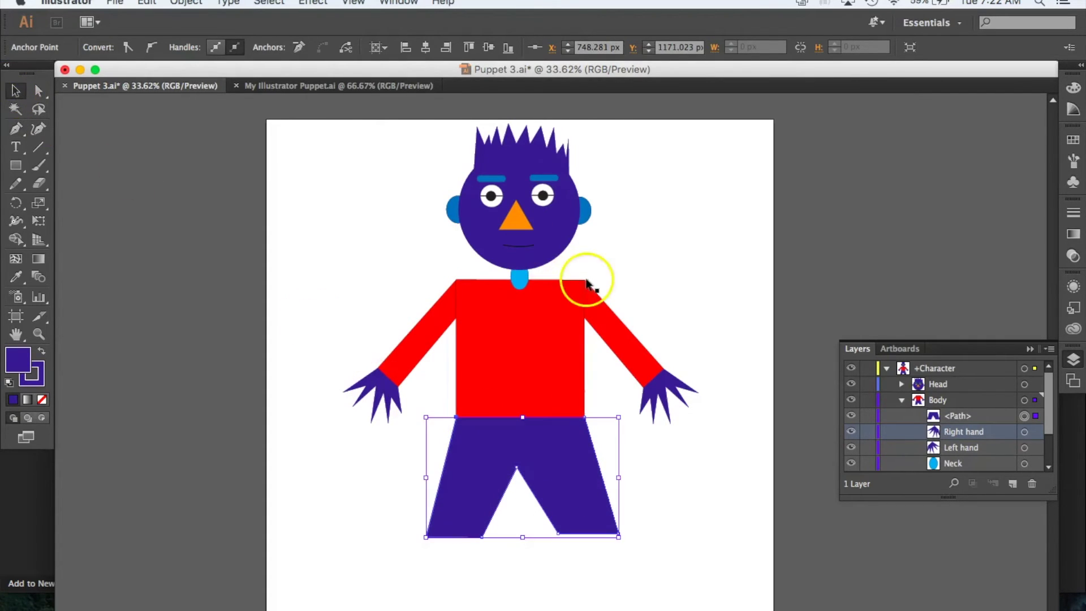
double_click(959, 415)
double_click(958, 415)
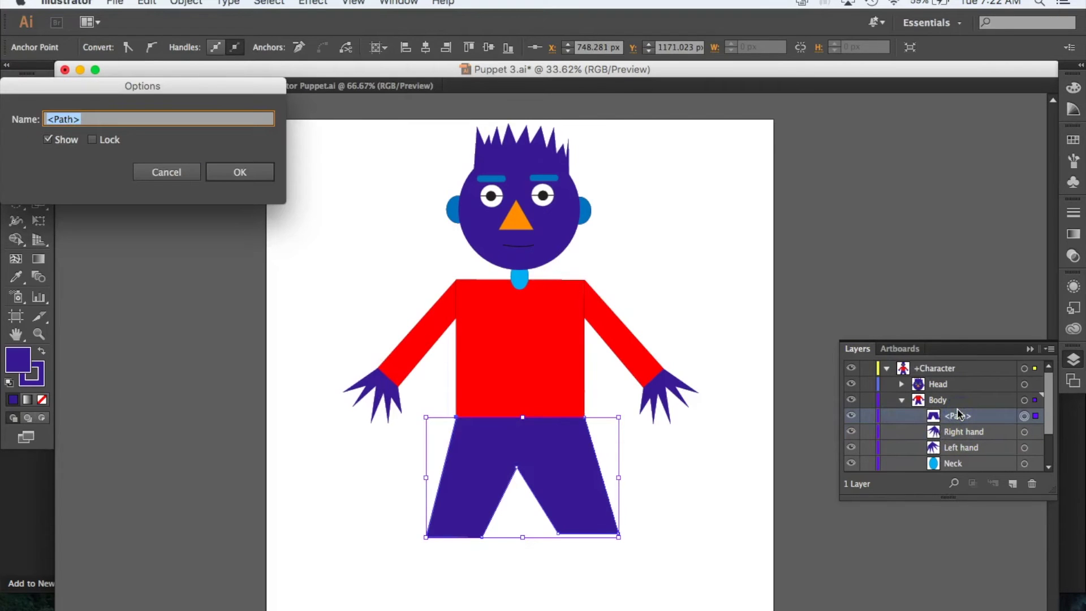
key(Return)
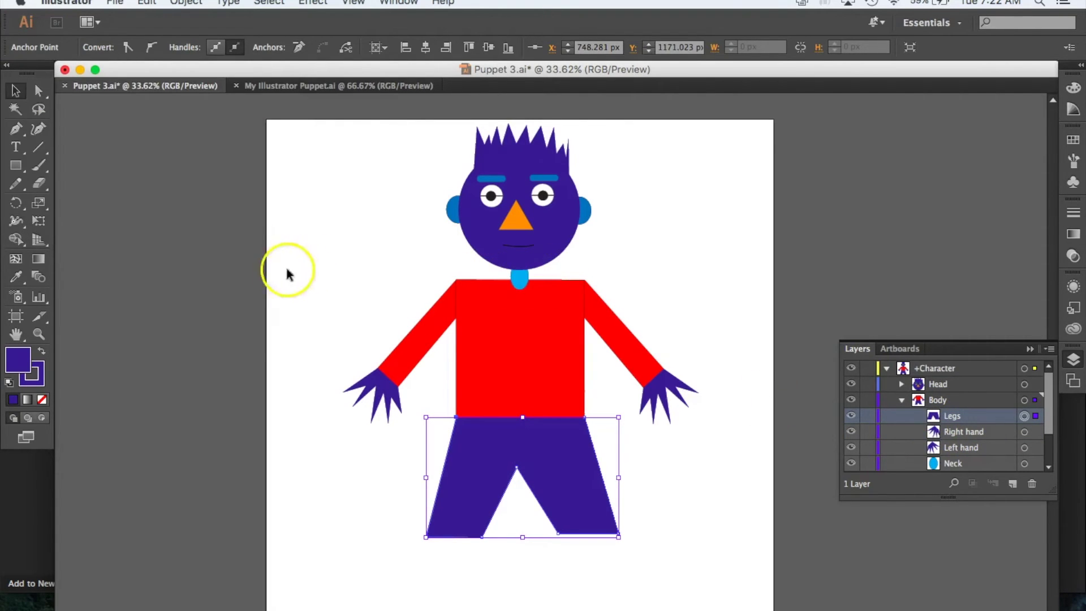
Adjust the Legs anchor points to centre the crotch point and level the lower corners of the leg on the Left hand's side.
click(38, 92)
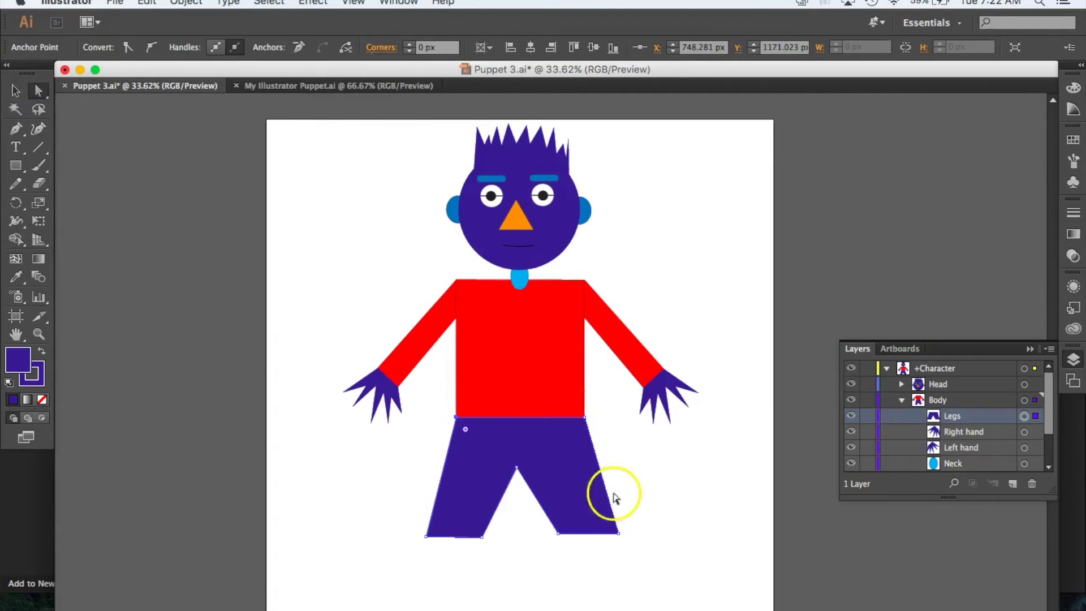
drag(516, 467, 522, 466)
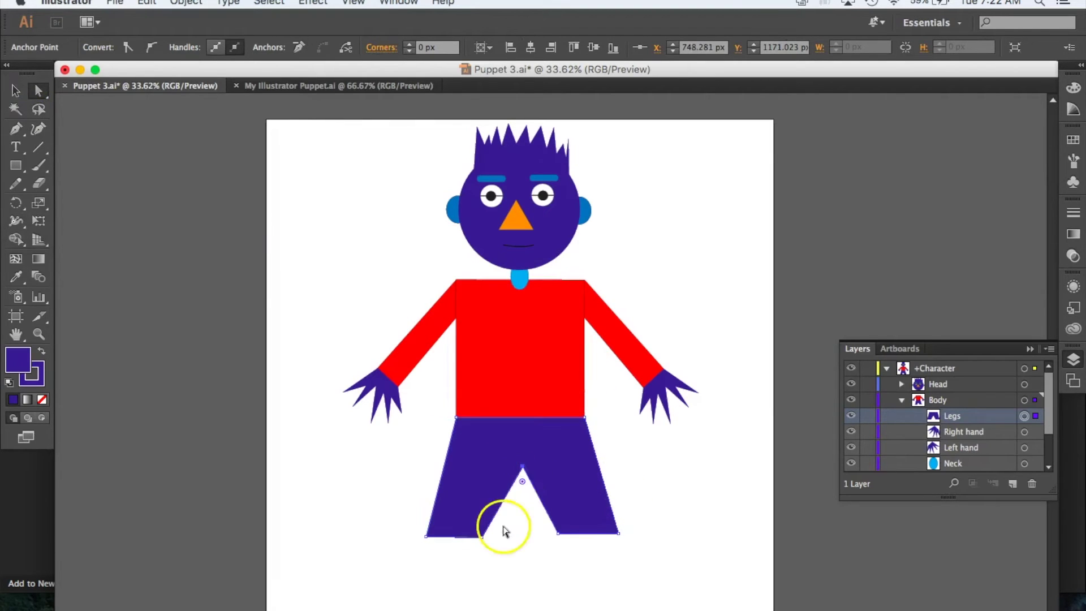
click(563, 537)
shift+click(620, 534)
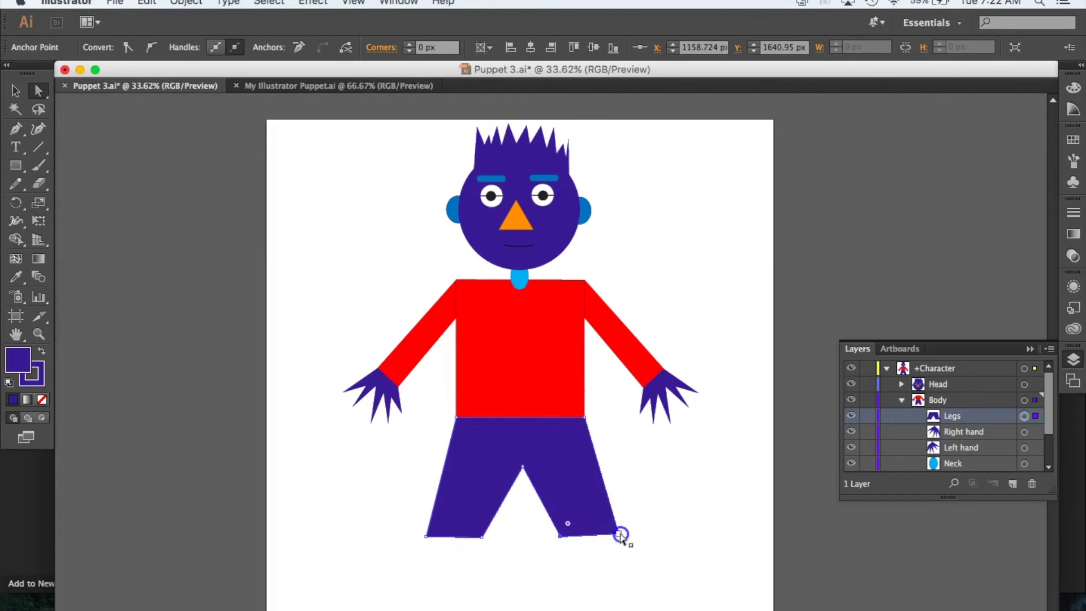
drag(620, 536, 623, 539)
click(651, 535)
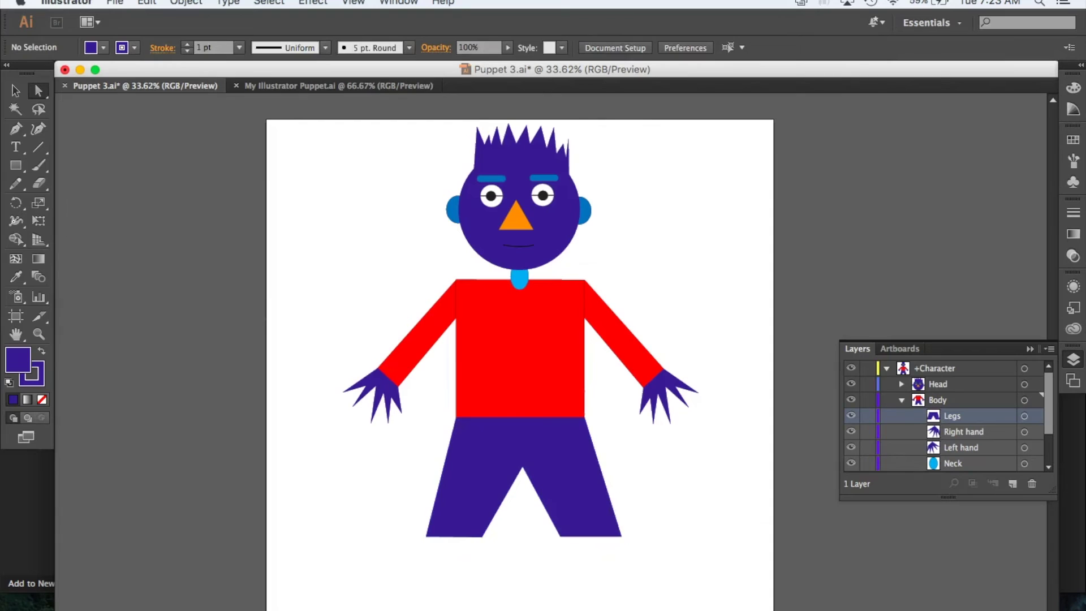
Fill the Legs shape with dark grey 515151.
click(16, 91)
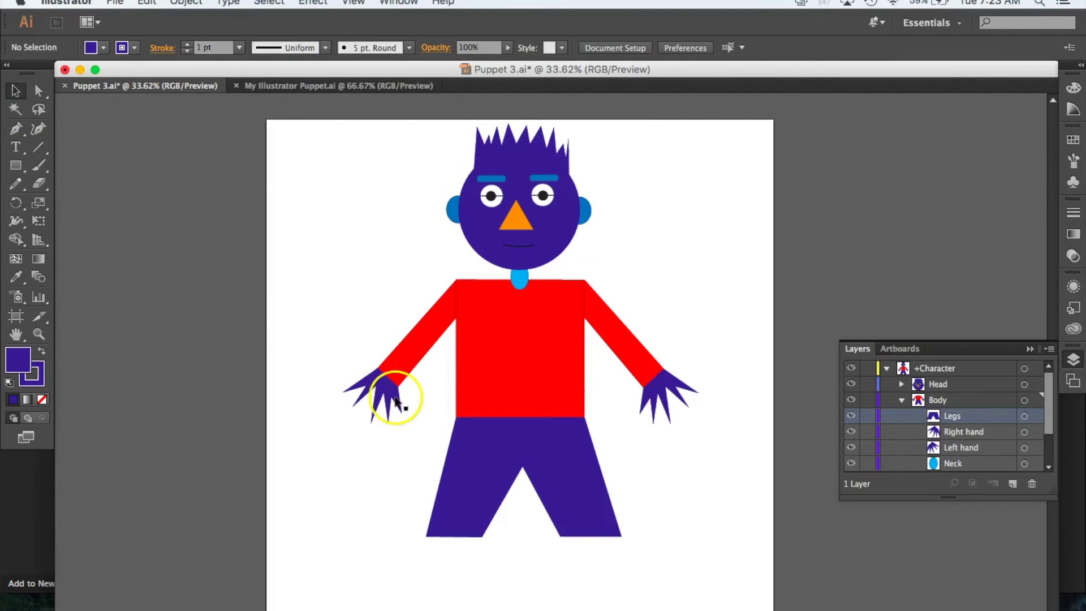
click(451, 449)
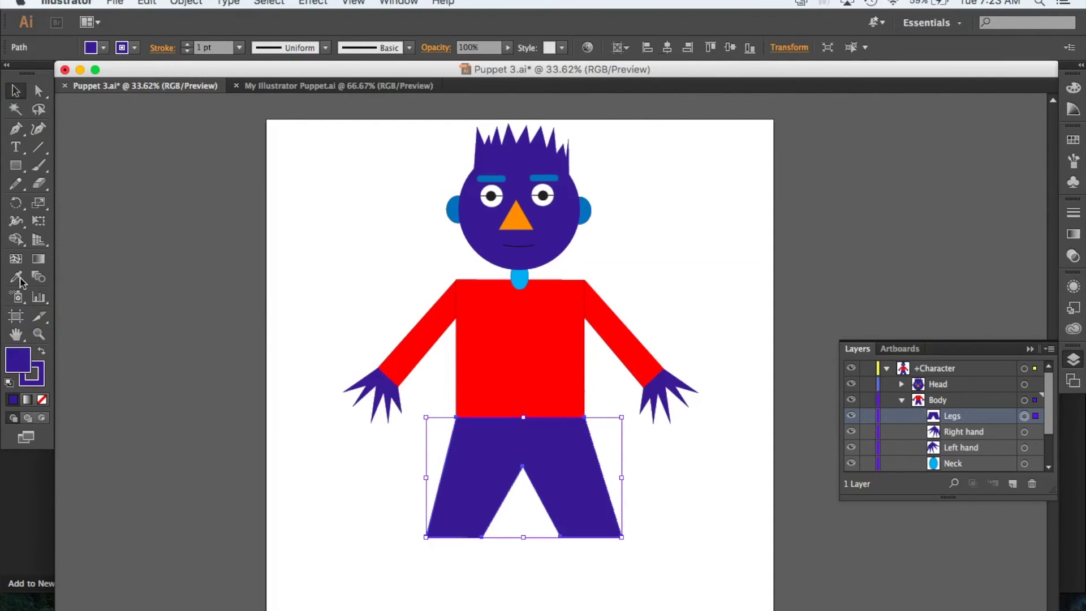
double_click(18, 359)
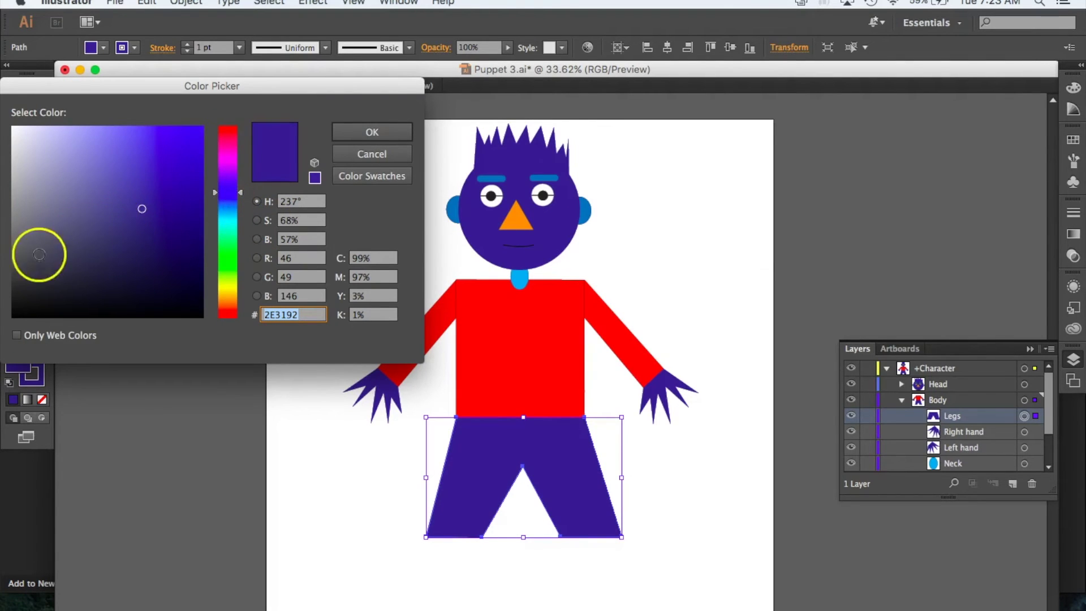
drag(55, 247, 5, 256)
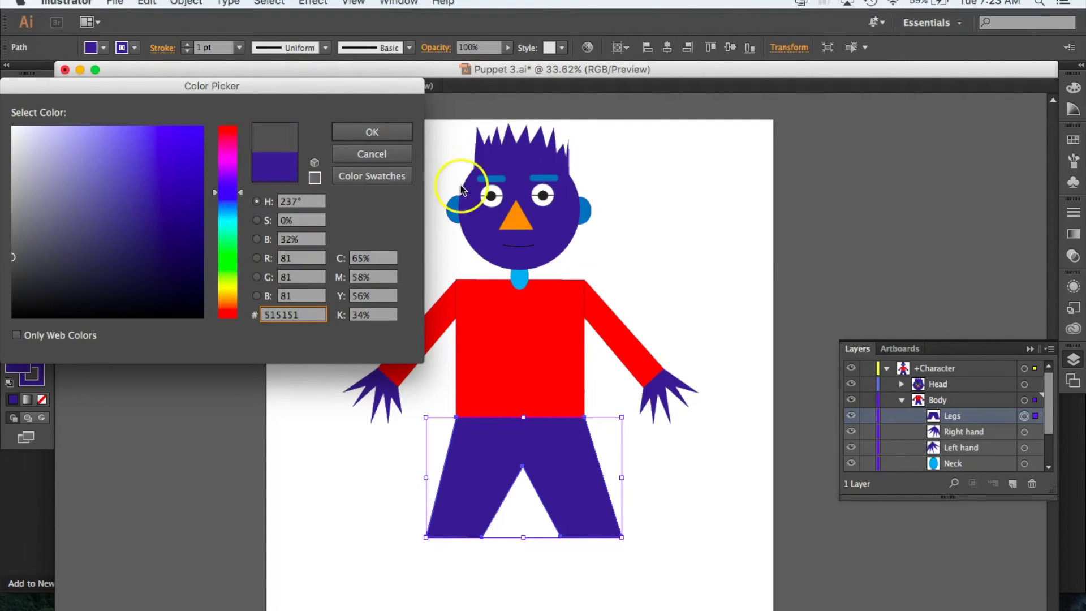
click(391, 132)
click(316, 274)
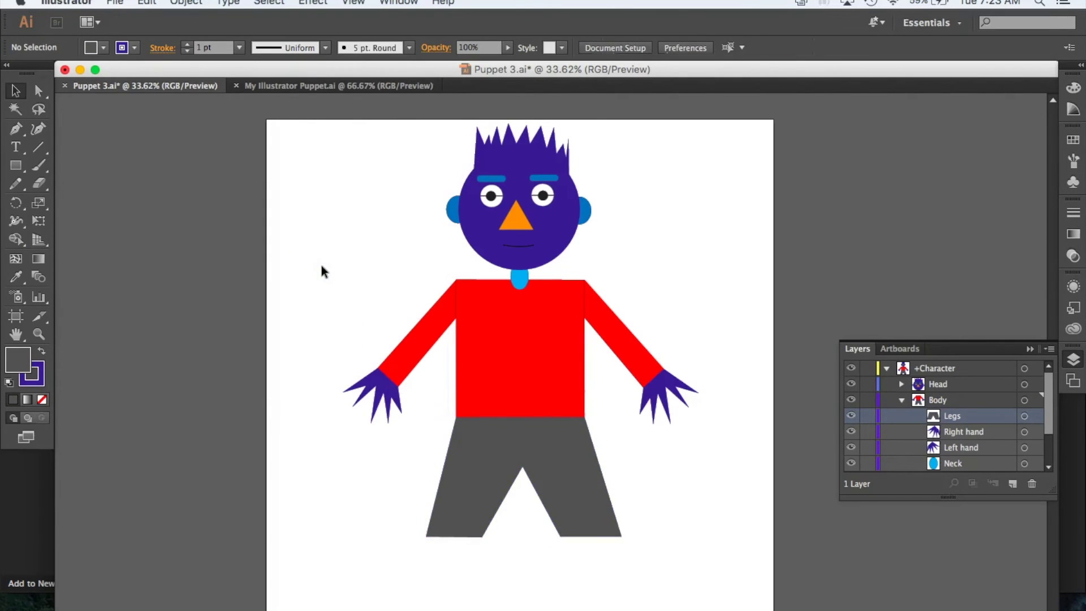
click(164, 294)
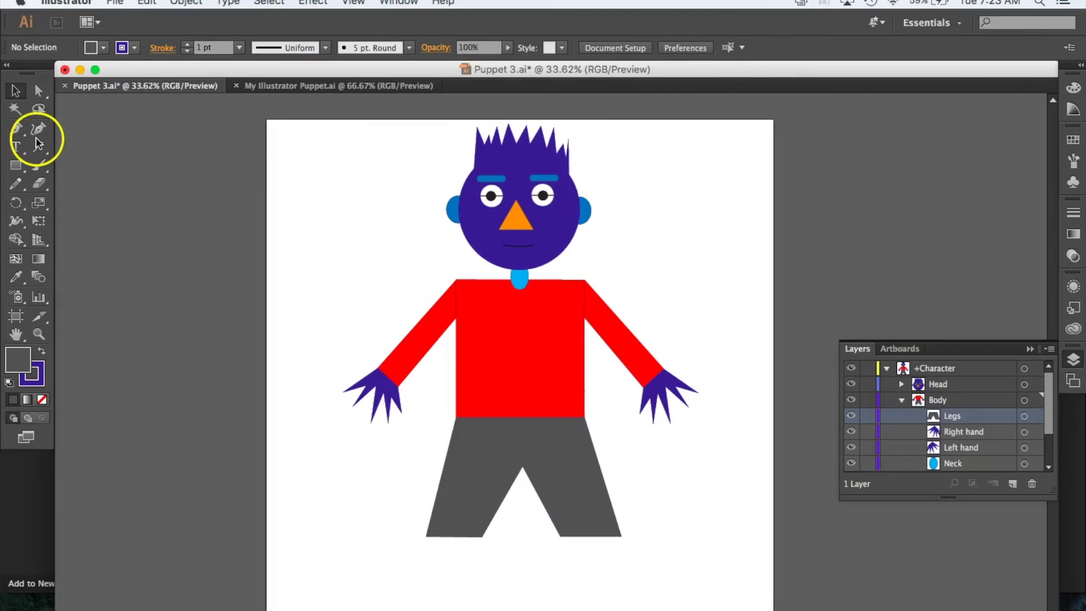
Draw a flat rectangular foot under the leg on the Right hand's side, extending outward, and fill it with black.
click(16, 166)
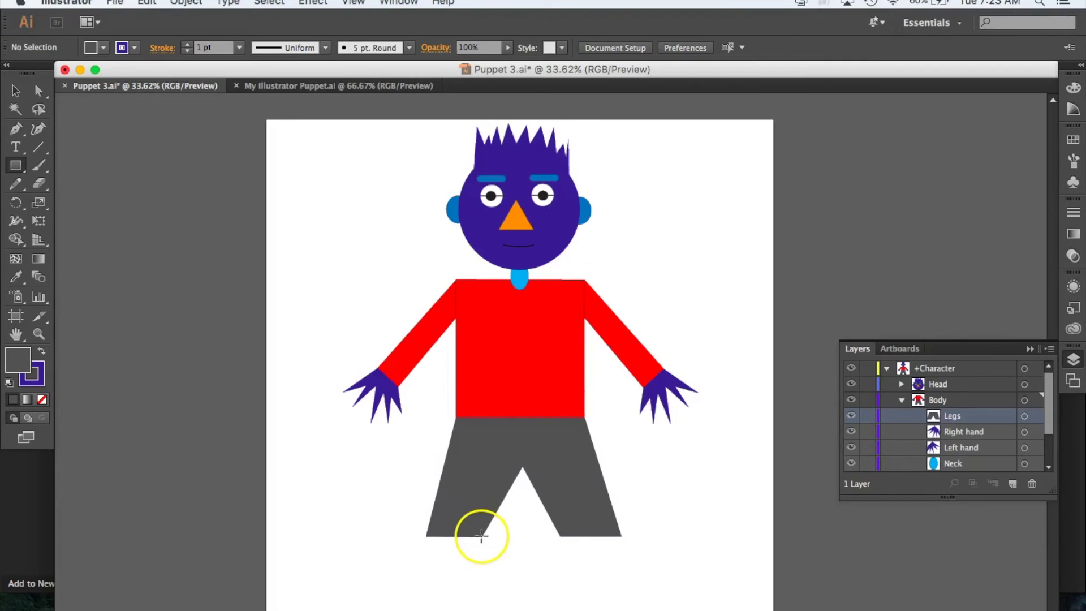
drag(482, 537, 389, 562)
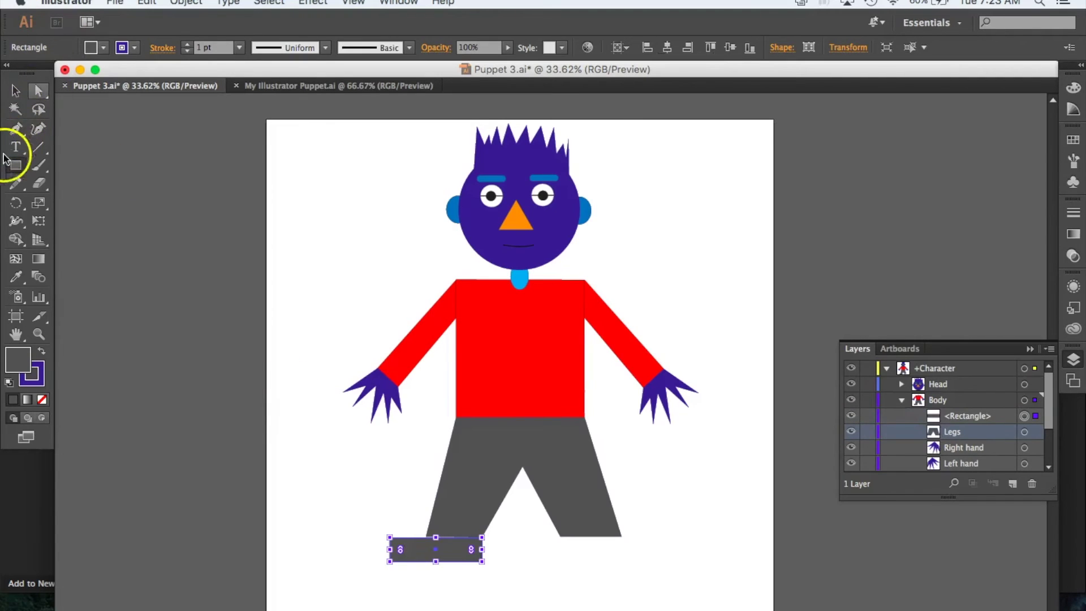
click(91, 47)
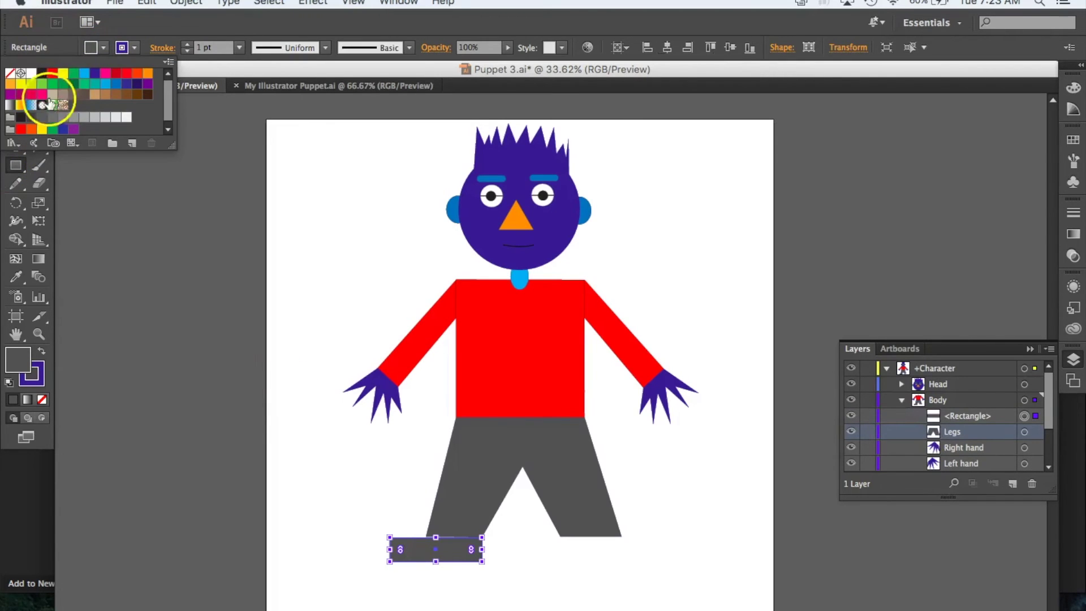
click(41, 73)
click(311, 203)
Rename the black foot rectangle in the Body layer as Right foot.
click(15, 90)
click(325, 256)
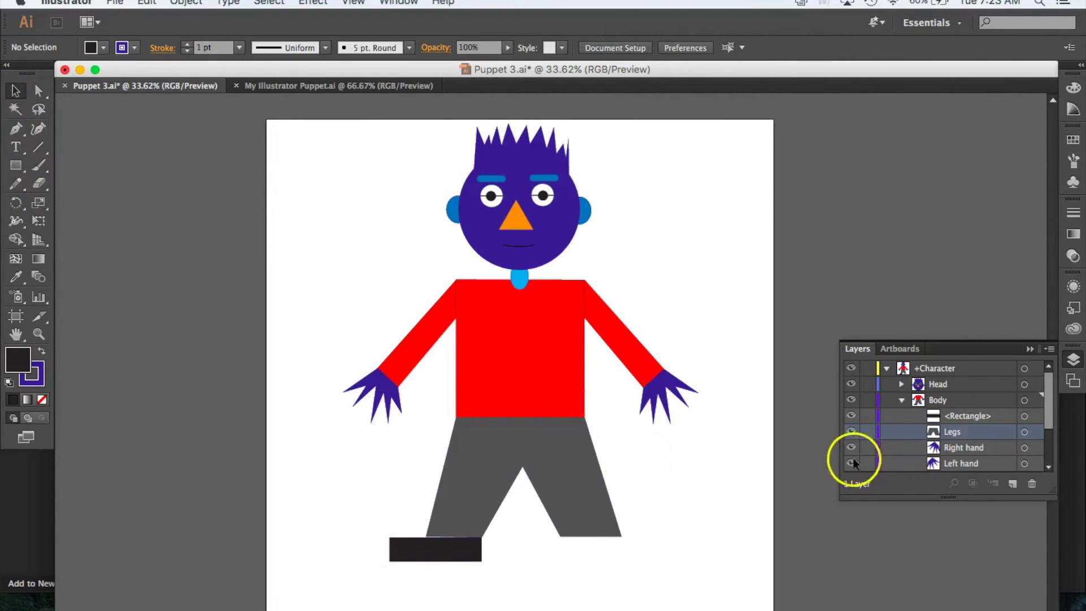
double_click(976, 416)
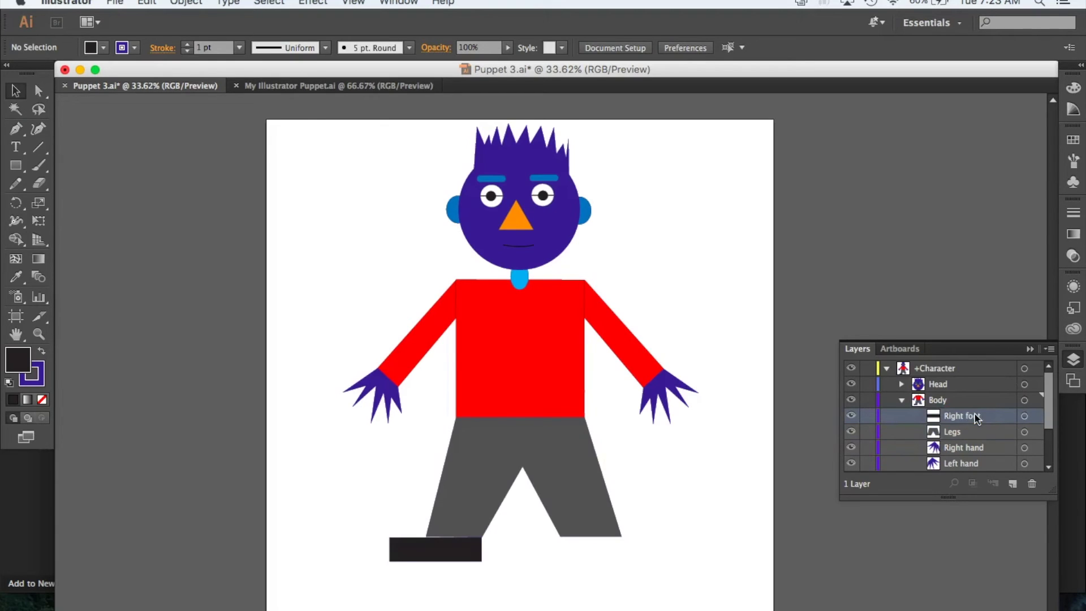
click(436, 548)
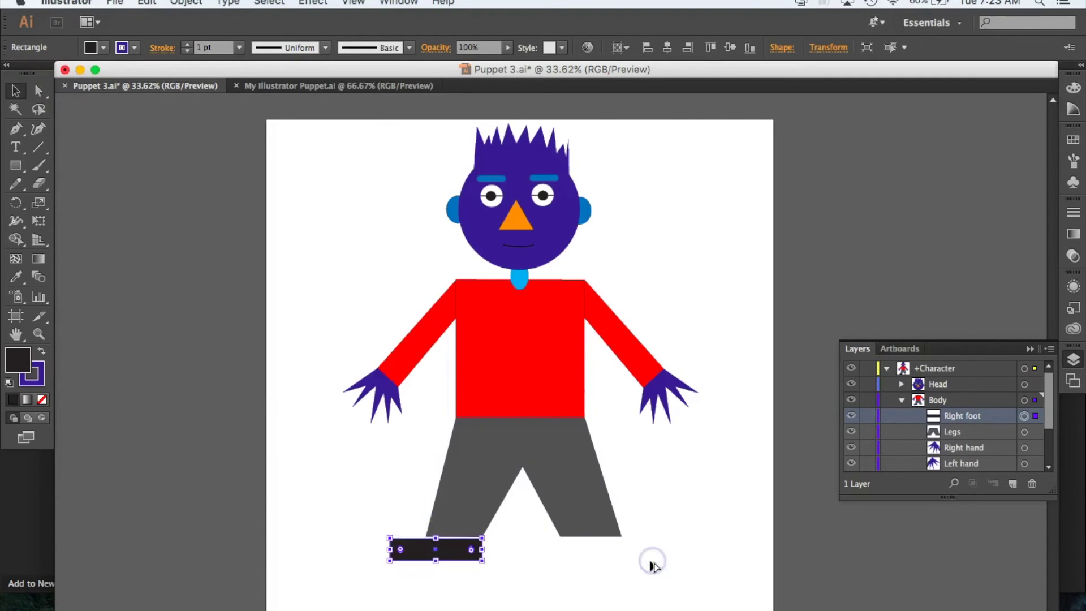
key(super+z)
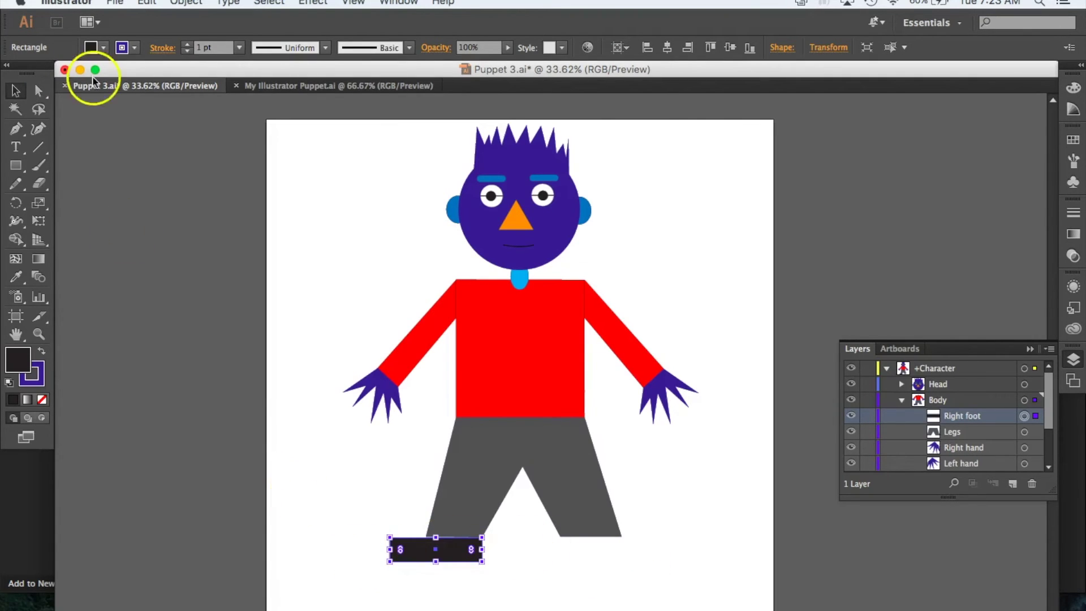
click(504, 576)
Duplicate the Right foot rectangle and place the copy under the other leg, extending outward.
click(451, 553)
drag(451, 553, 627, 551)
click(749, 520)
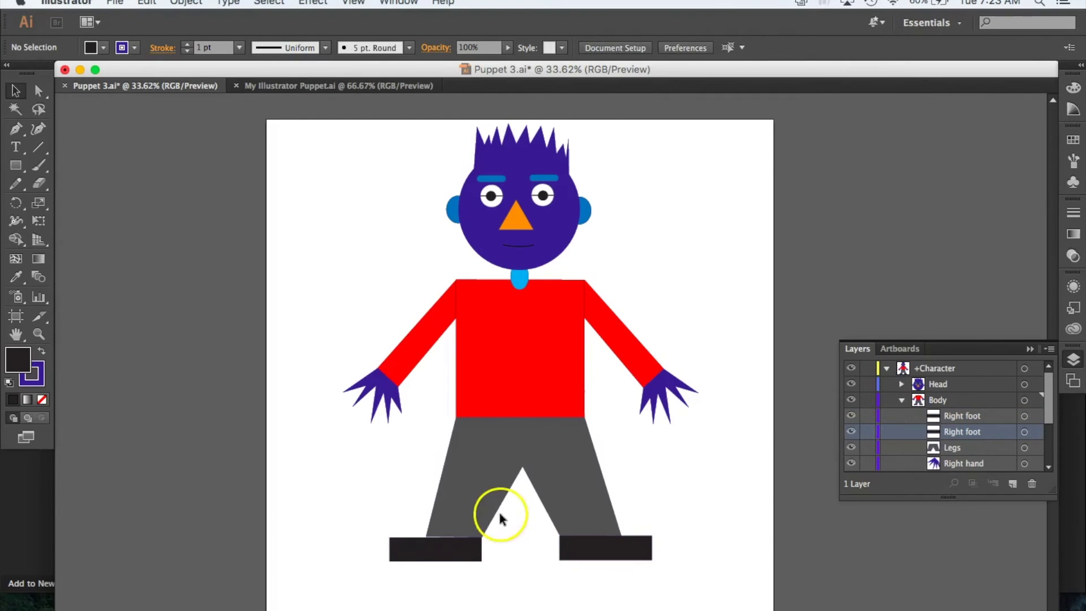
Rename the copied foot rectangle in the Body layer as Left foot and save the Puppet 3 file.
click(636, 553)
double_click(959, 416)
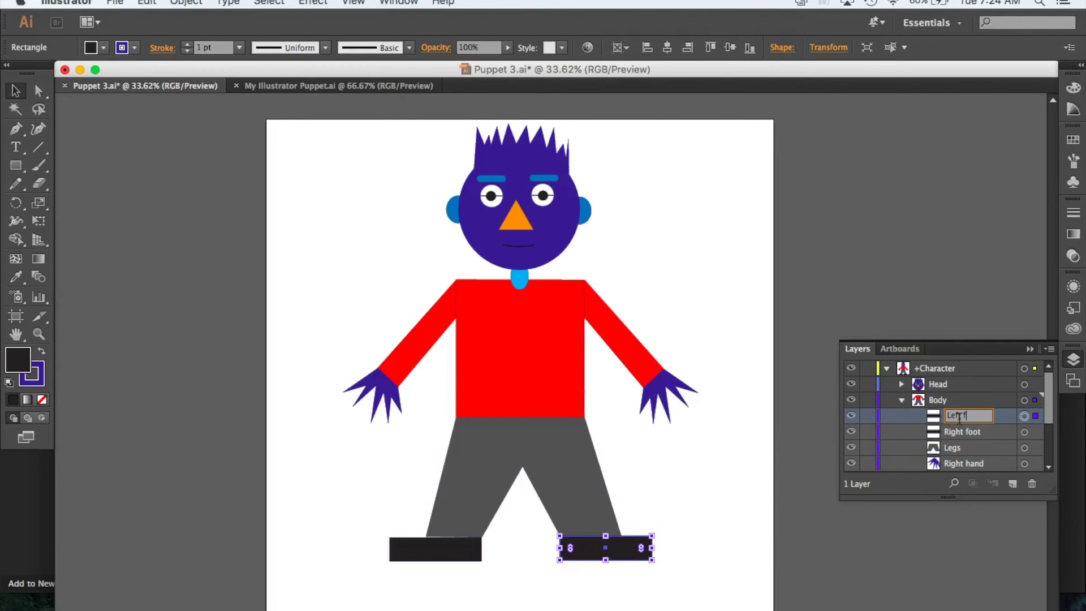
click(748, 487)
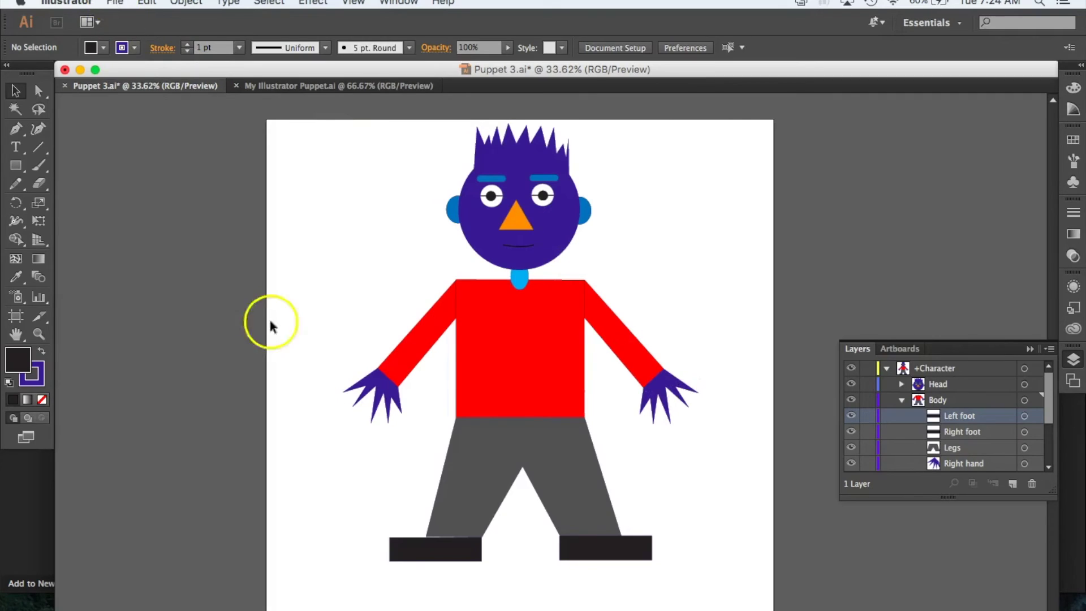
click(115, 3)
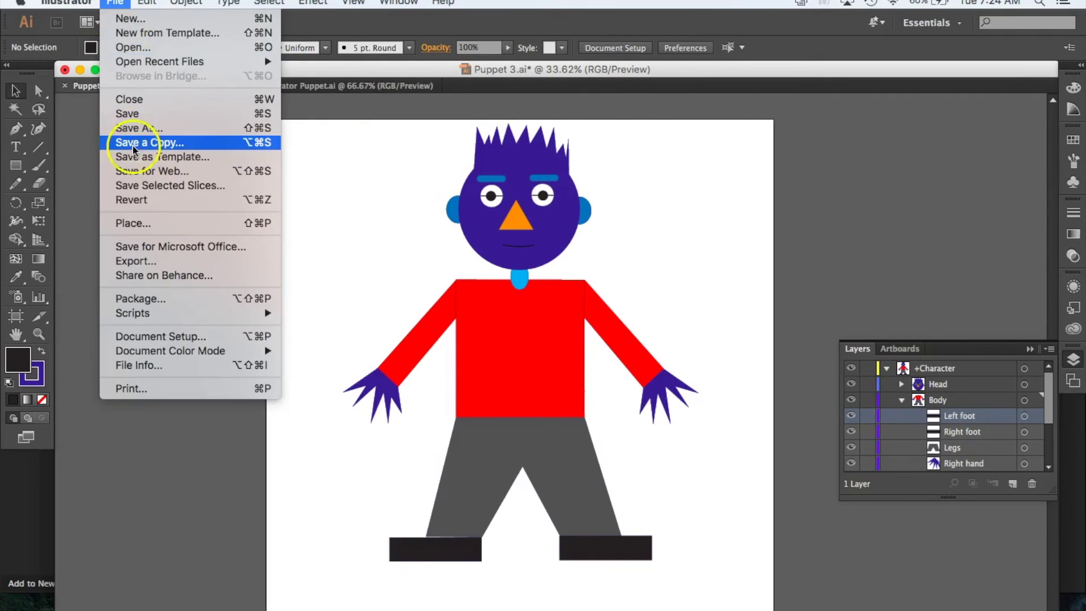
click(127, 115)
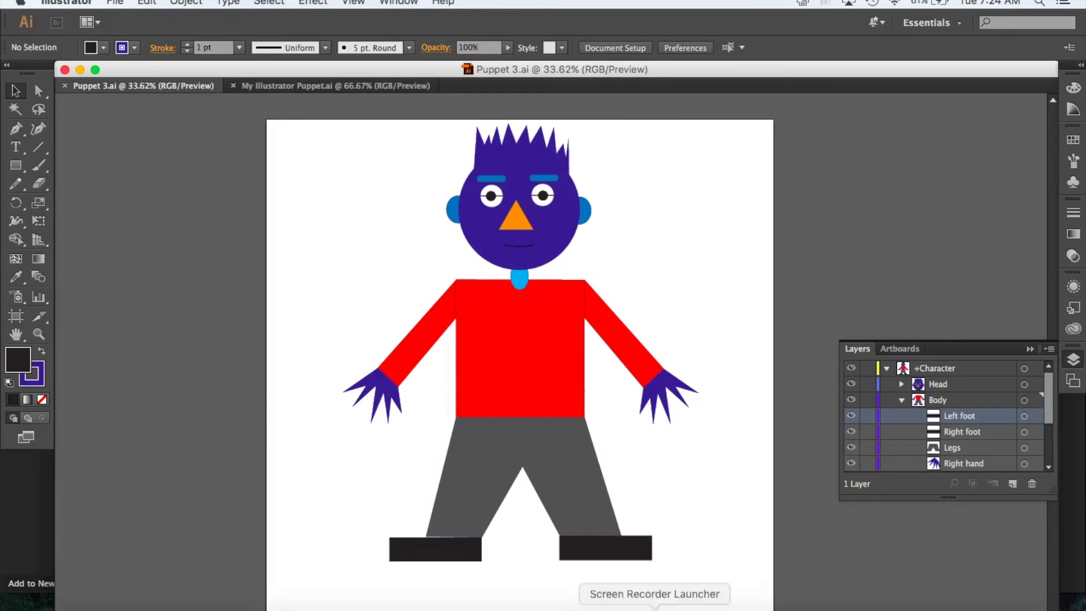
Switch to Adobe Character Animator and preview the updated puppet body in Scene – Puppet 3.
click(707, 608)
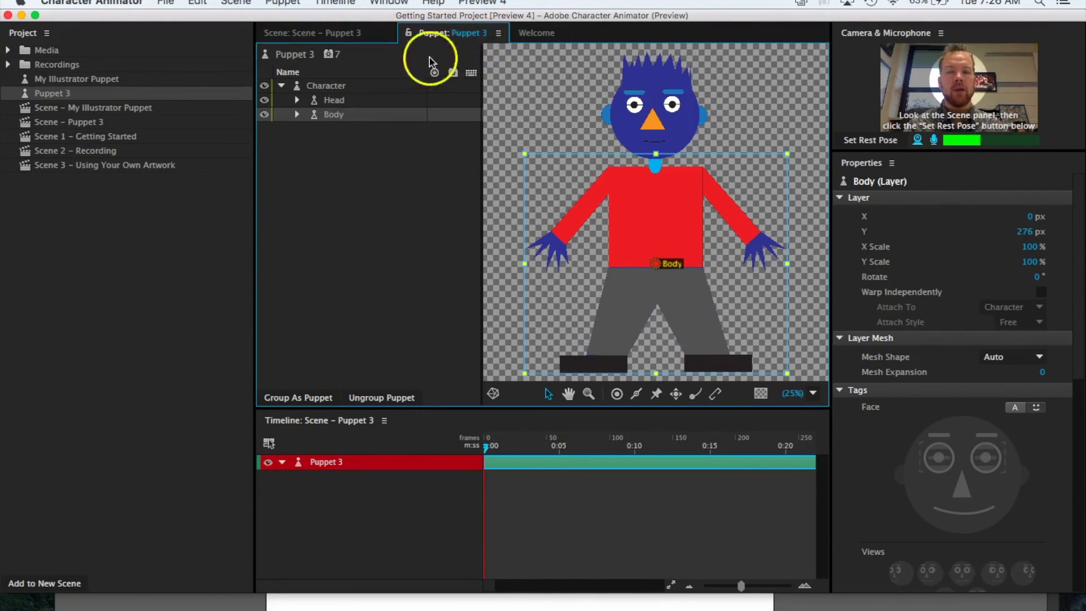
click(320, 35)
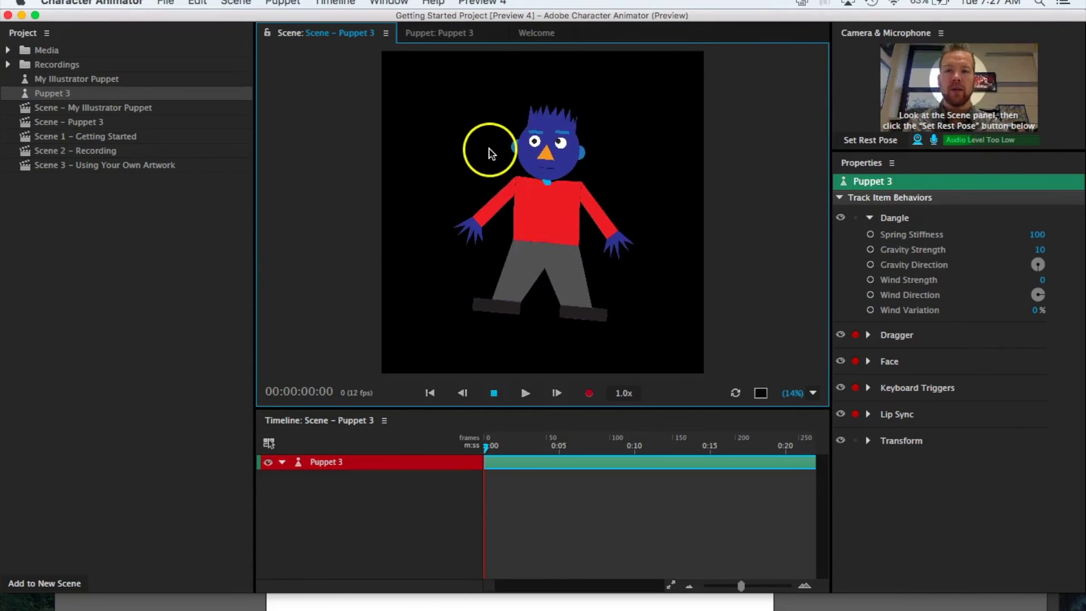
Pin both feet of the Puppet 3 Body layer in place with a Fixed handle on each black foot.
click(447, 35)
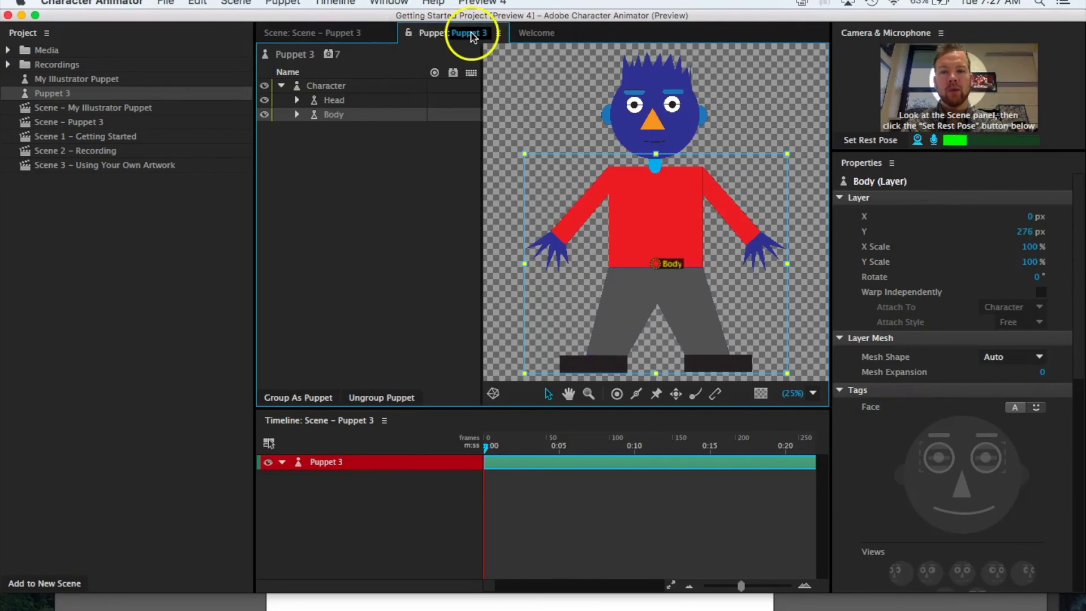
click(331, 123)
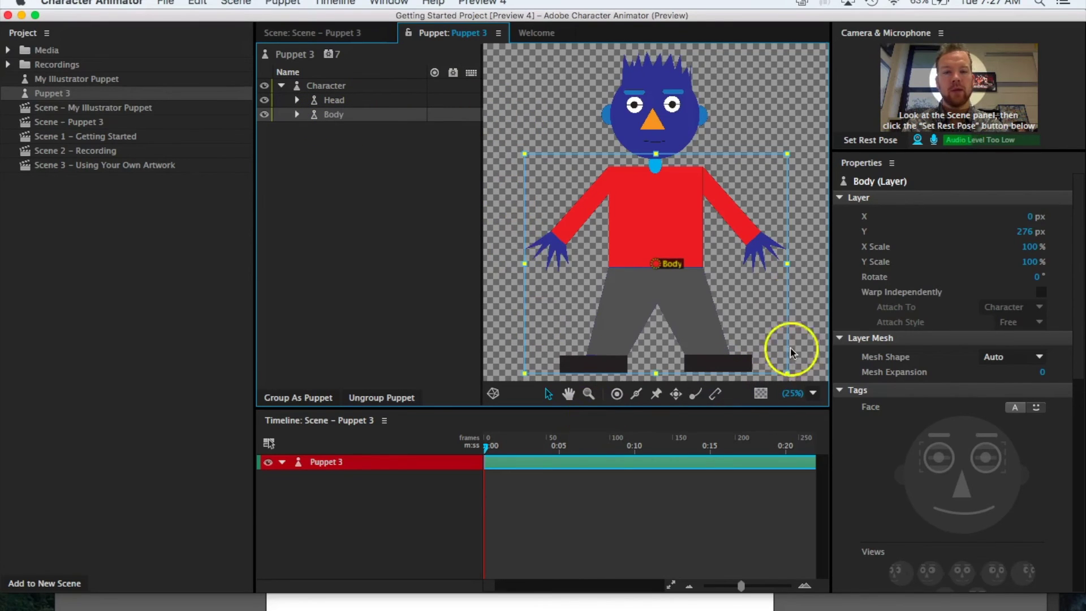
click(656, 396)
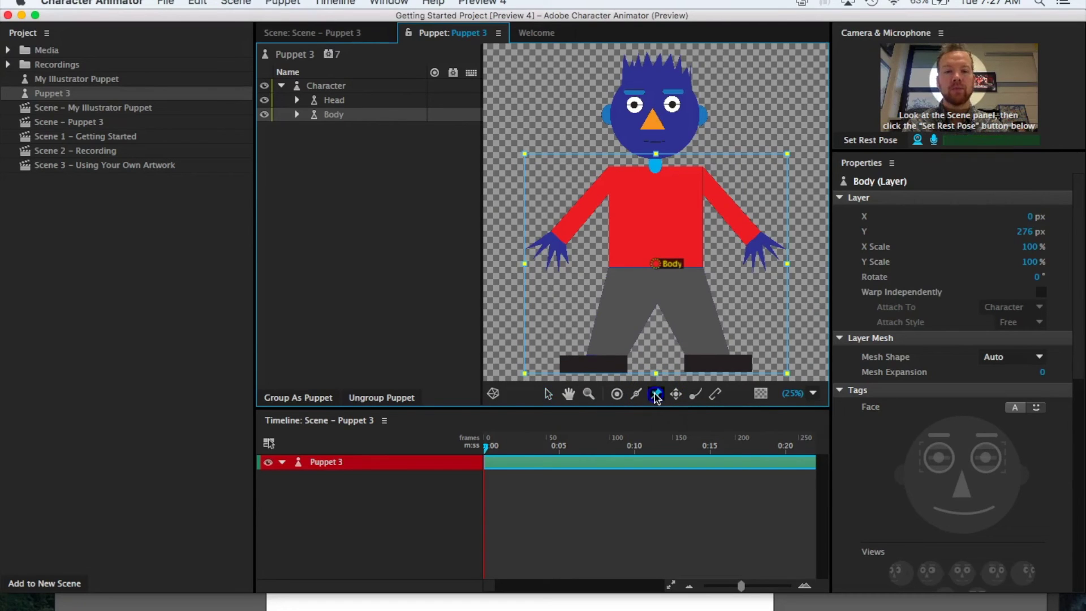
click(712, 362)
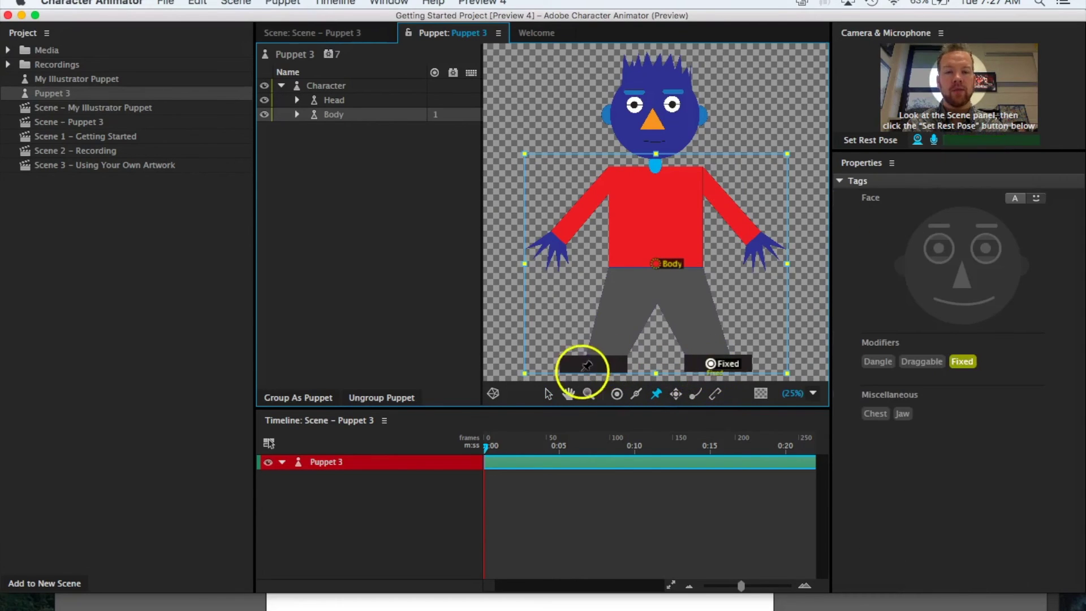
click(601, 363)
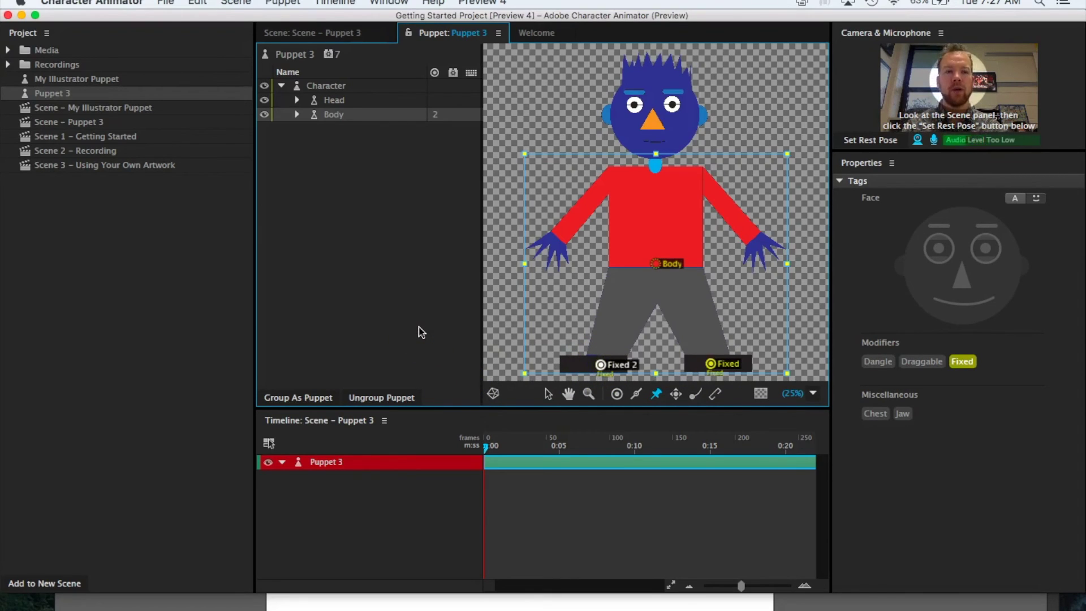
Test the puppet with its pinned feet in Scene – Puppet 3 and set its rest pose.
click(308, 33)
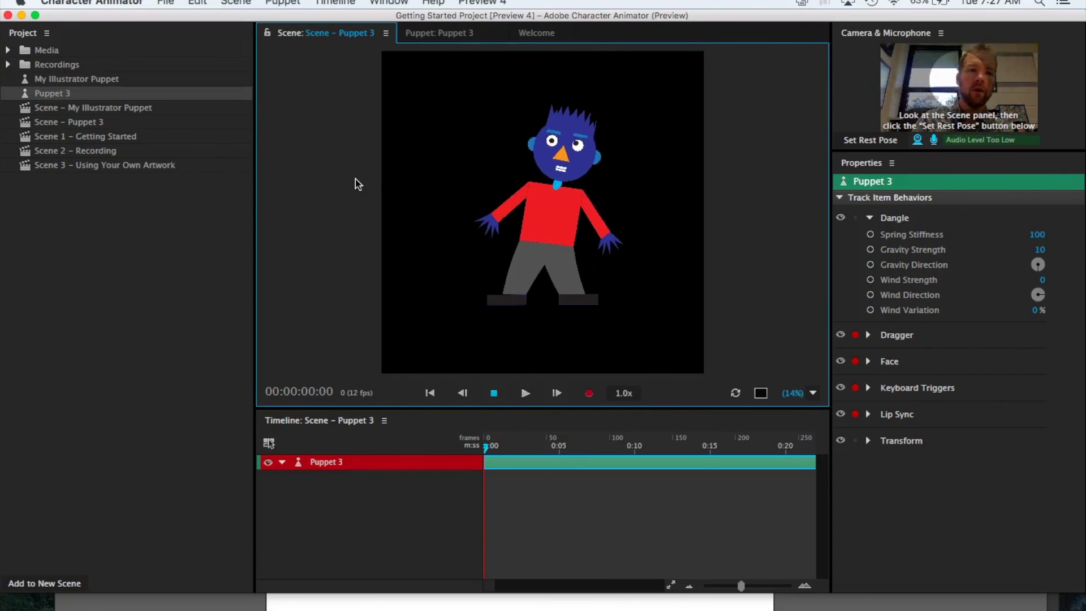
click(439, 298)
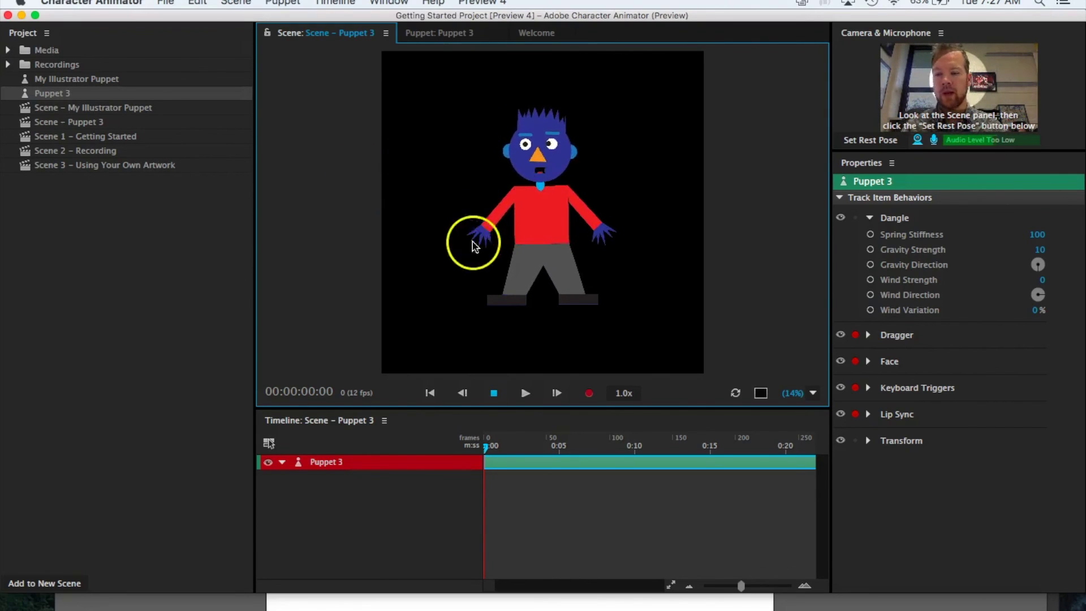
click(454, 37)
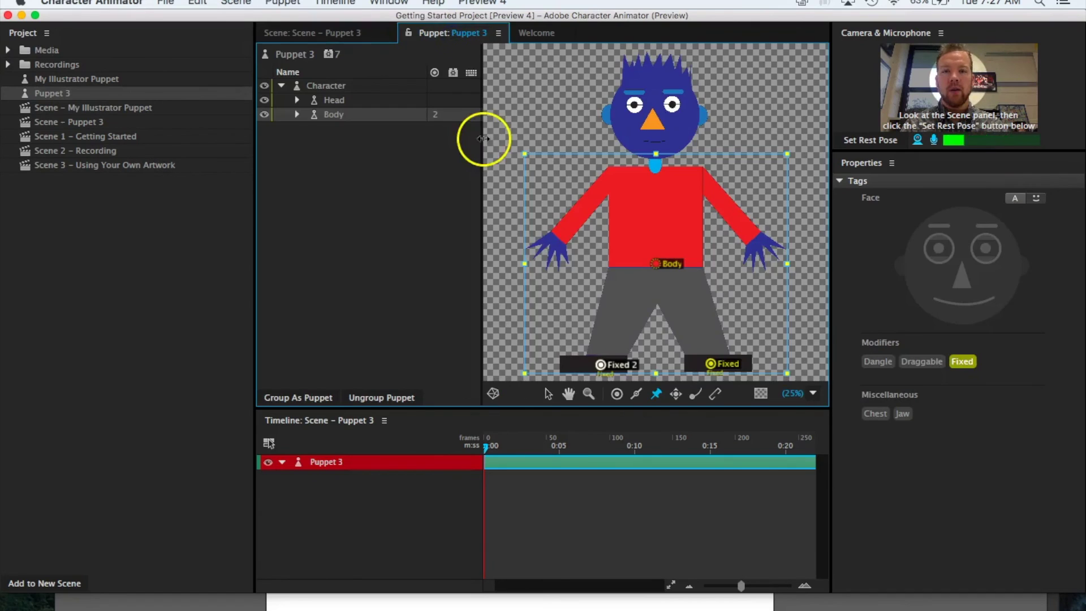
click(352, 35)
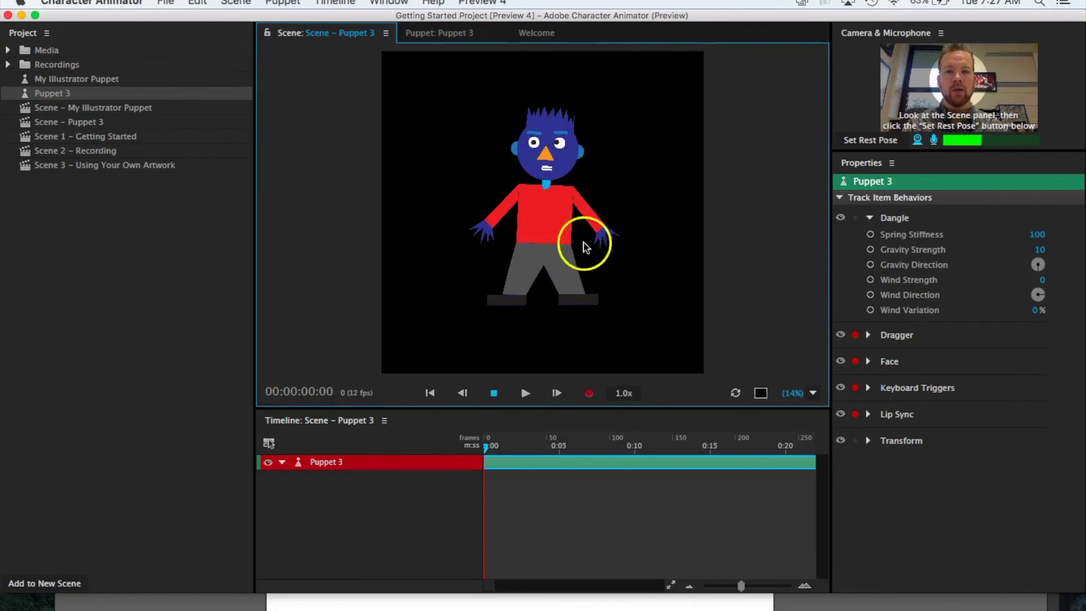
drag(607, 231, 607, 230)
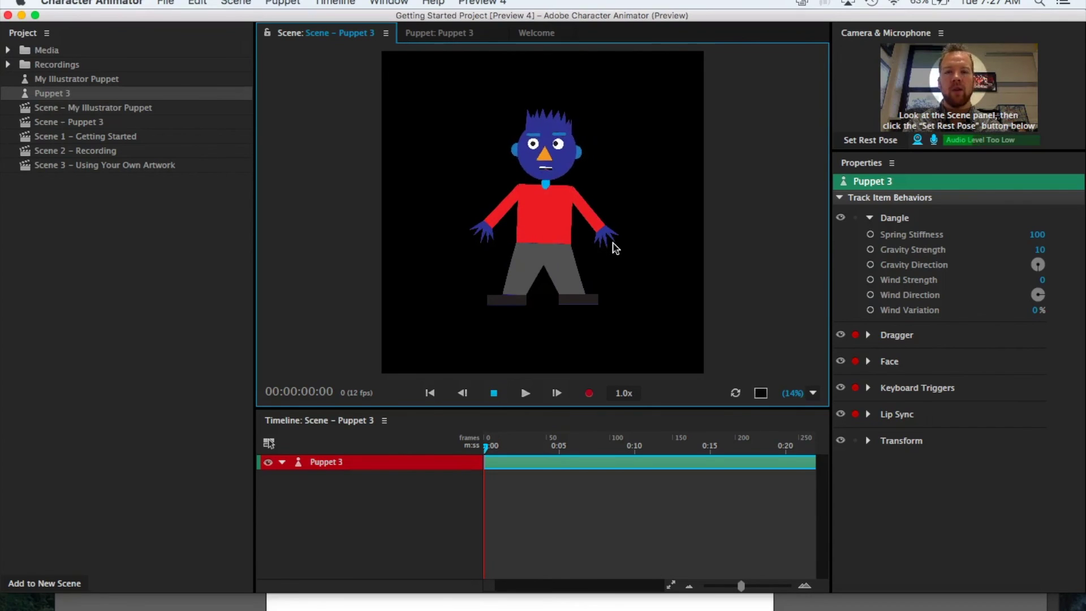
click(869, 139)
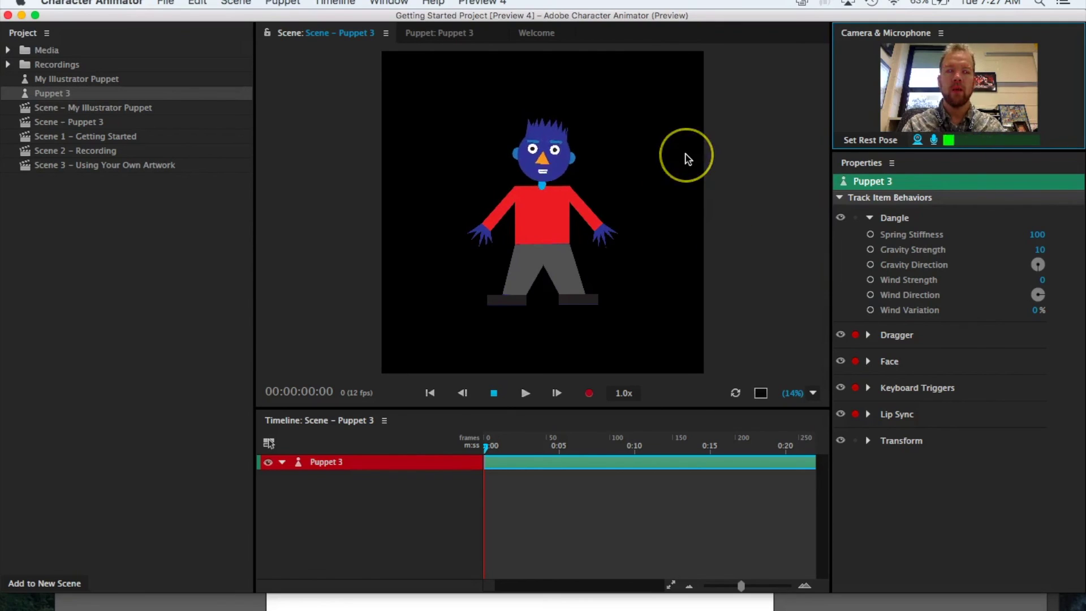
Add a Draggable handle to each hand of the Puppet 3 Body layer with the Dragger tool.
click(447, 35)
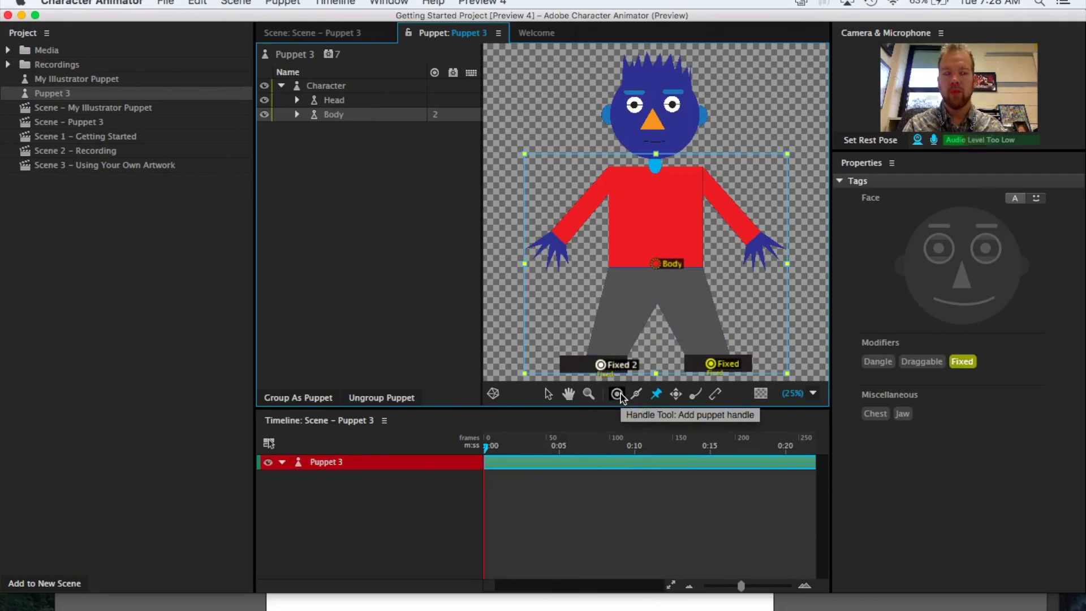
click(677, 396)
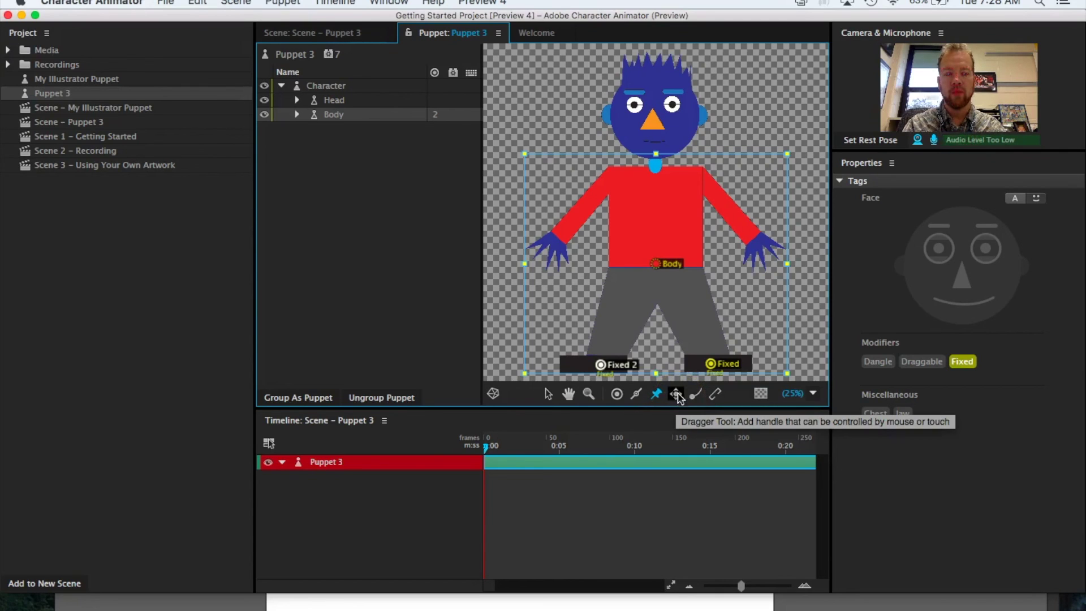
click(677, 396)
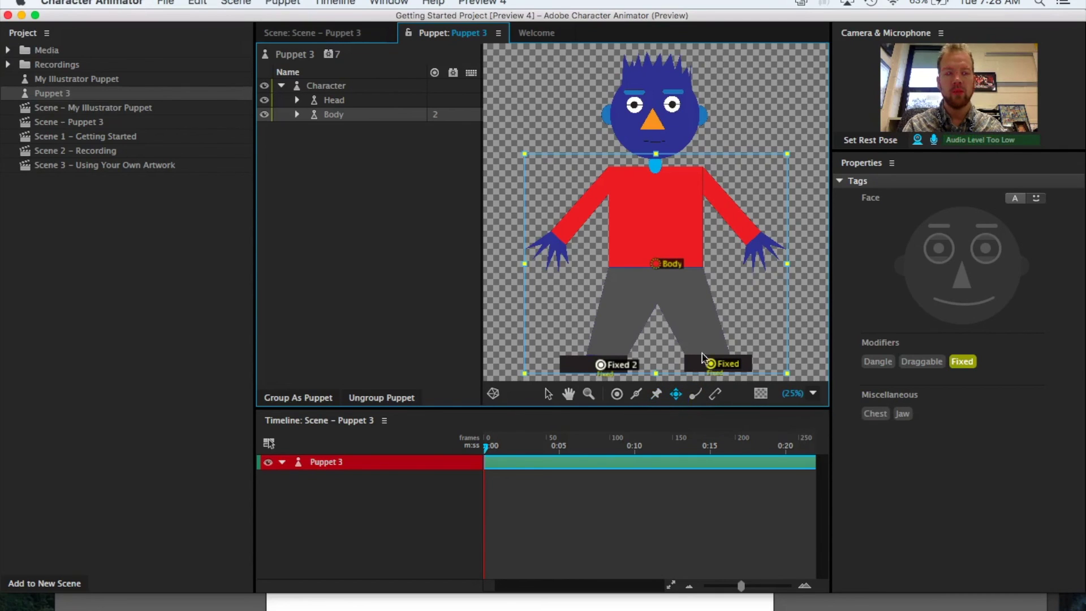
click(760, 243)
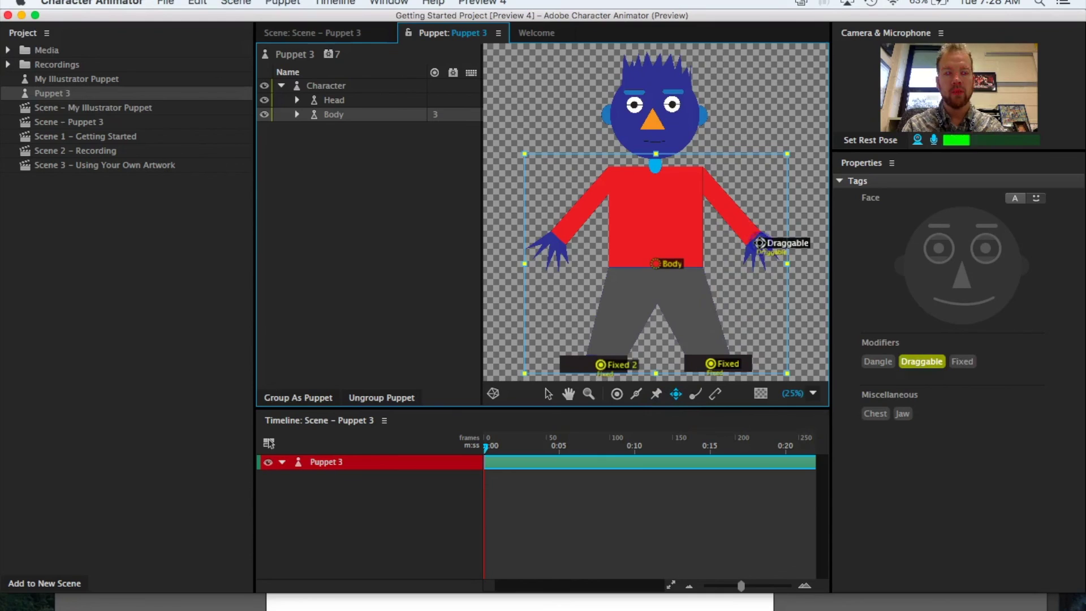
click(551, 242)
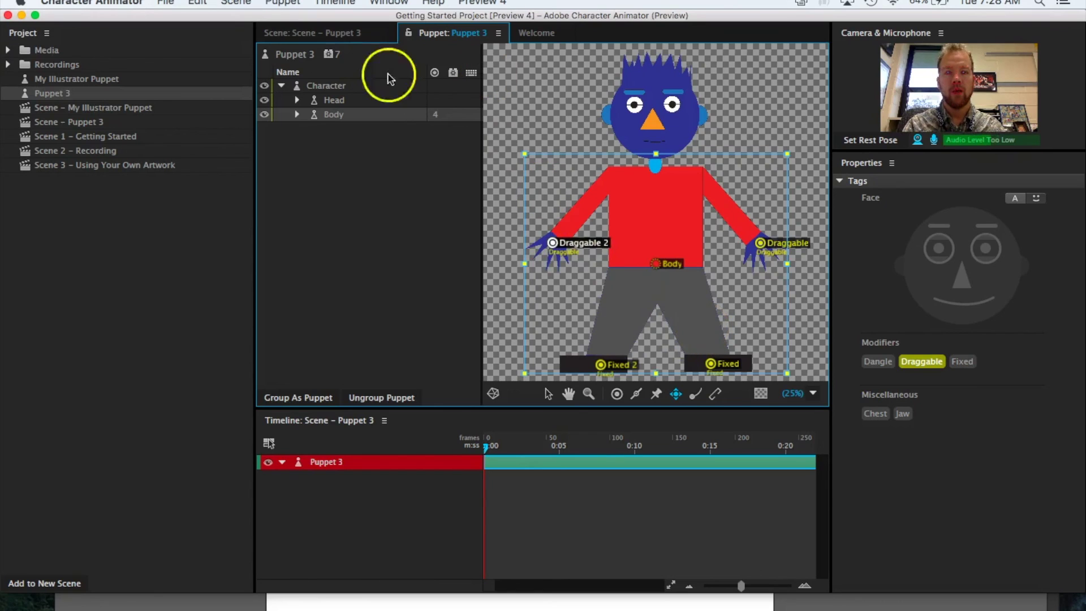
Test the draggable handles in Scene – Puppet 3 by raising one of the puppet's hands.
click(301, 35)
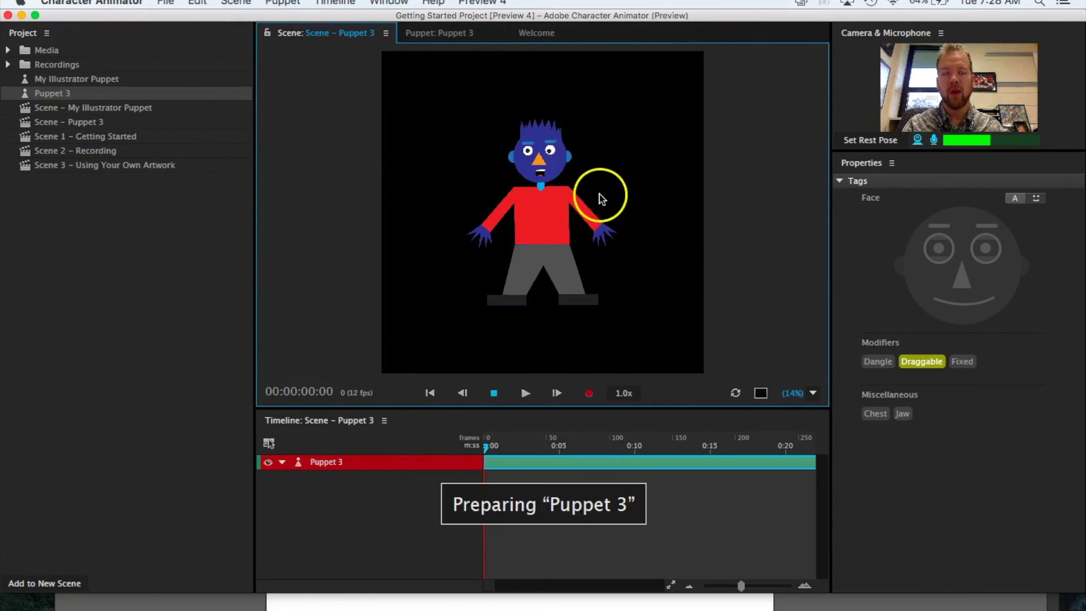
drag(604, 235, 563, 192)
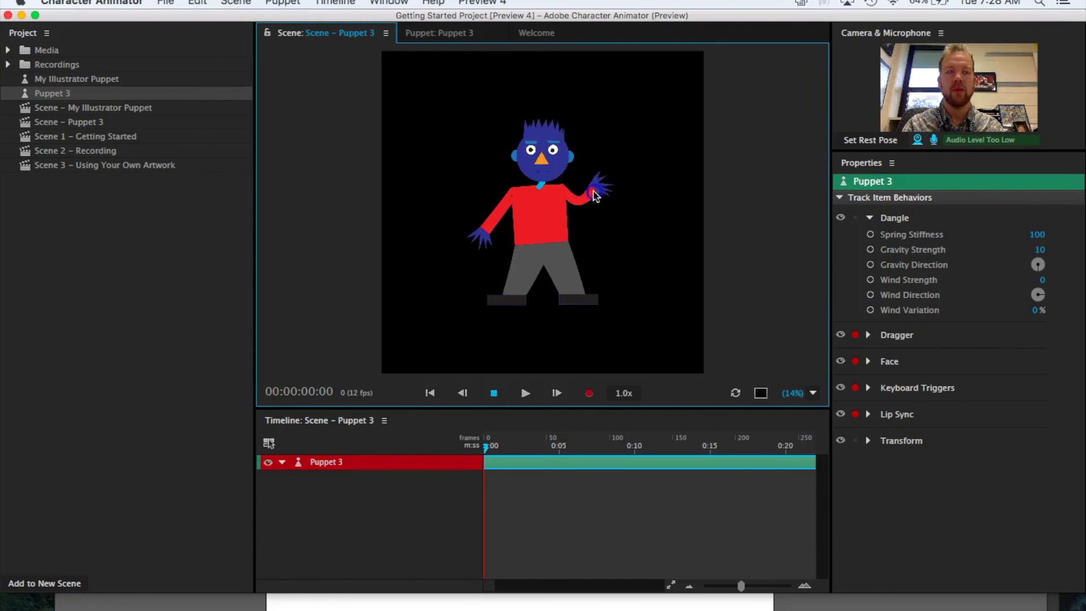
Add two sticks along each arm of the Body layer, one on the upper arm and one on the forearm.
click(440, 34)
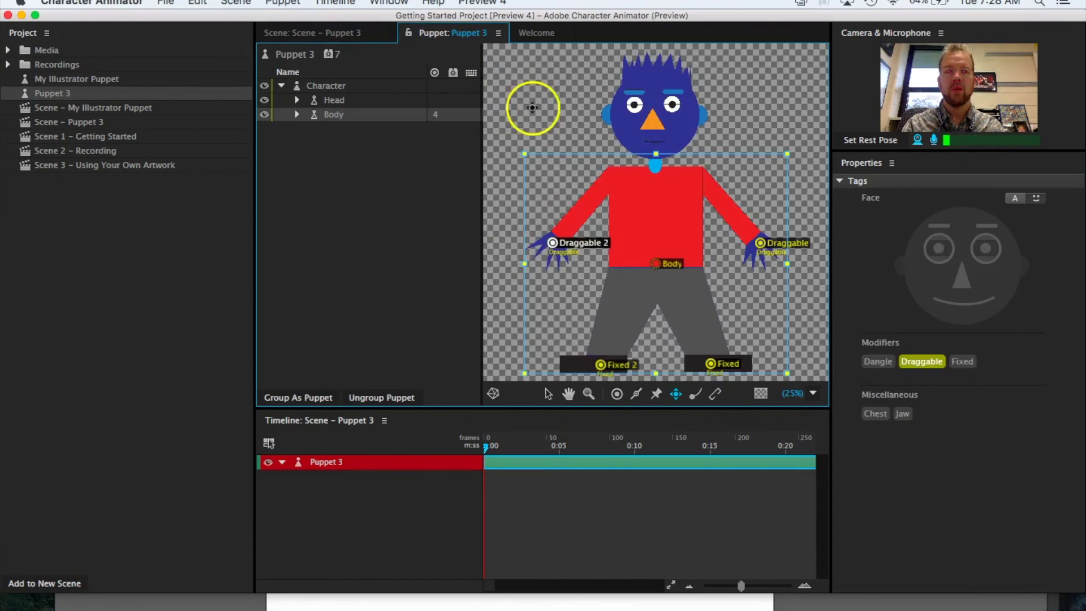
click(638, 394)
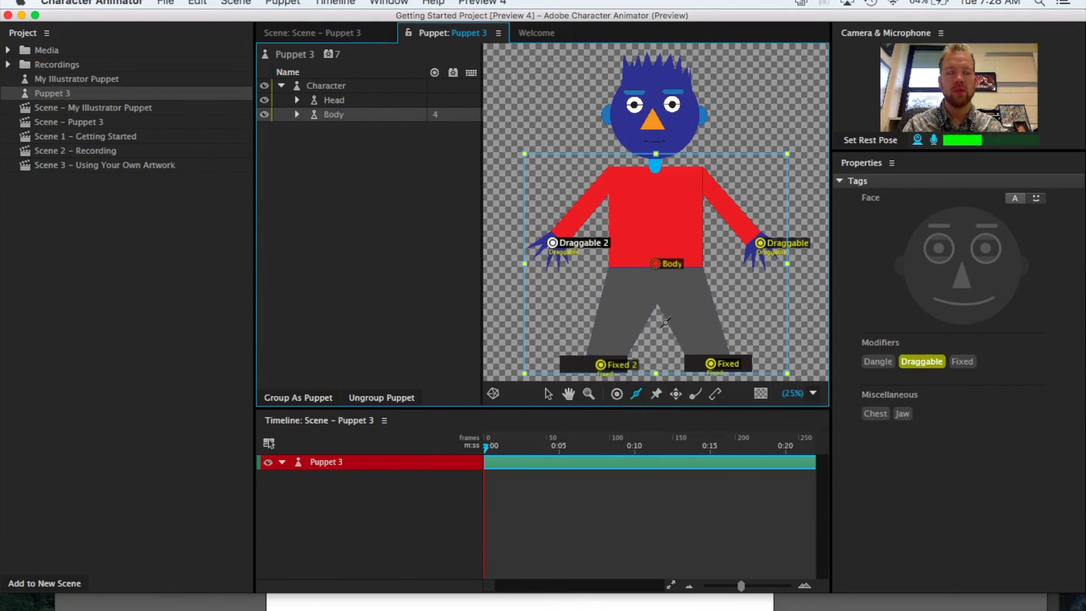
click(702, 175)
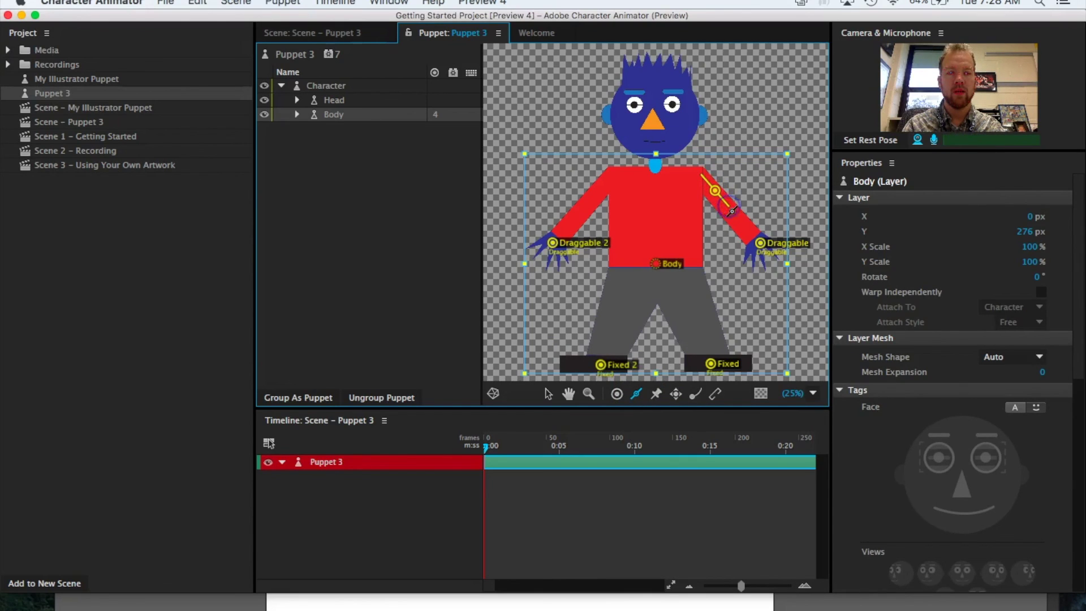
click(733, 211)
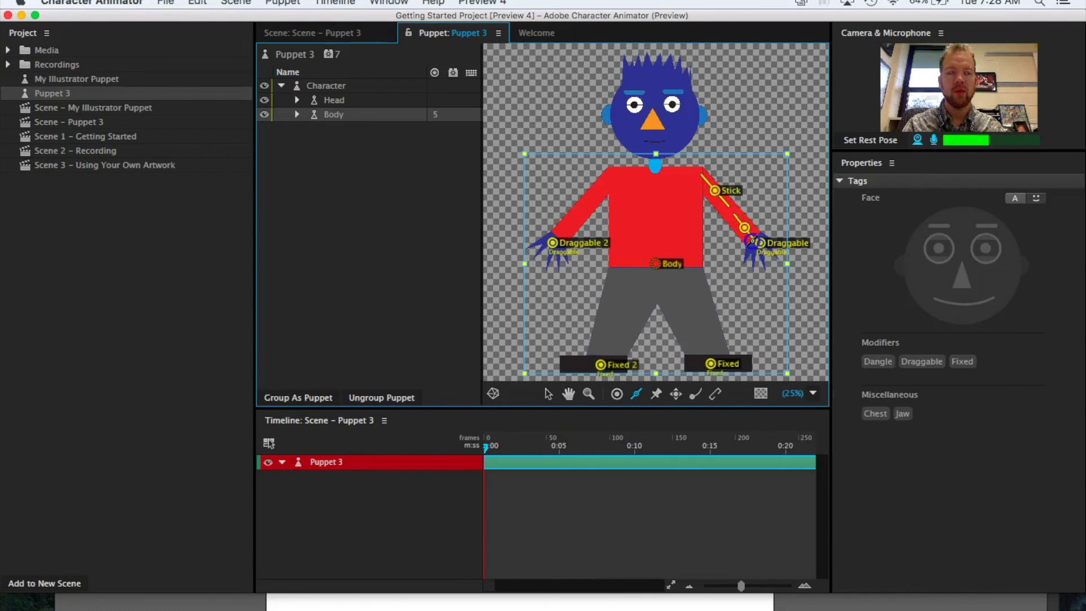
drag(610, 180, 610, 181)
drag(568, 216, 577, 211)
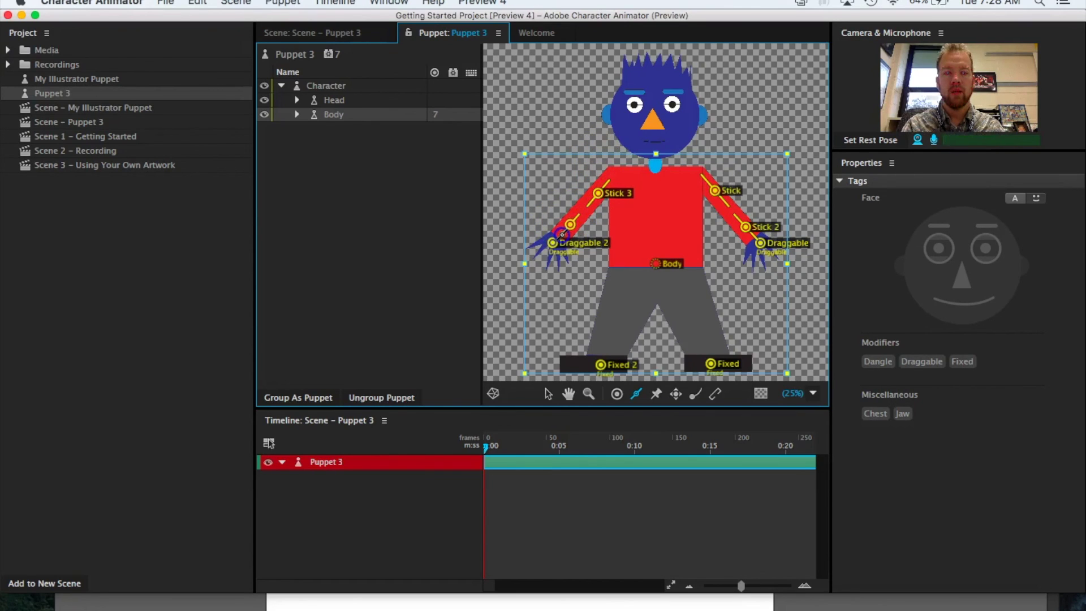
Test how the stiffened arms bend in Scene – Puppet 3 by pulling the puppet's hands upward.
click(357, 34)
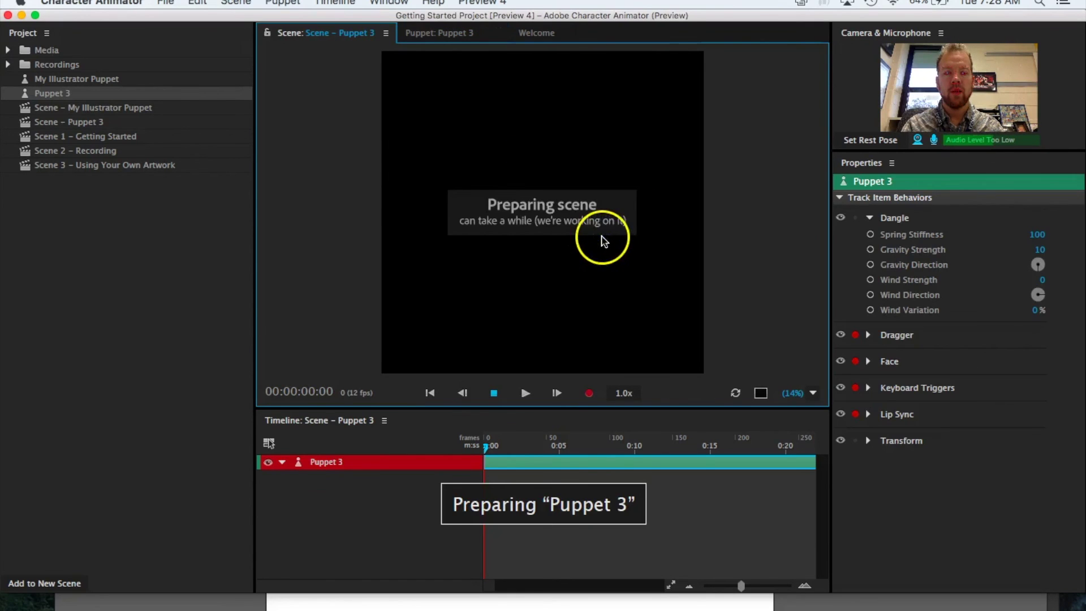
drag(610, 230, 569, 186)
drag(519, 216, 479, 186)
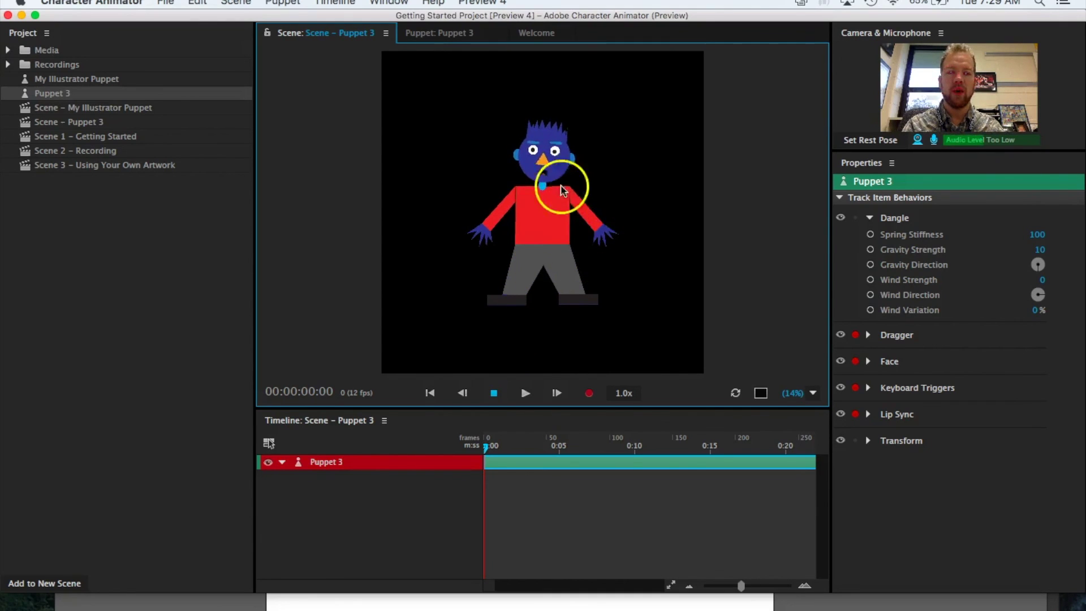
drag(610, 240, 609, 170)
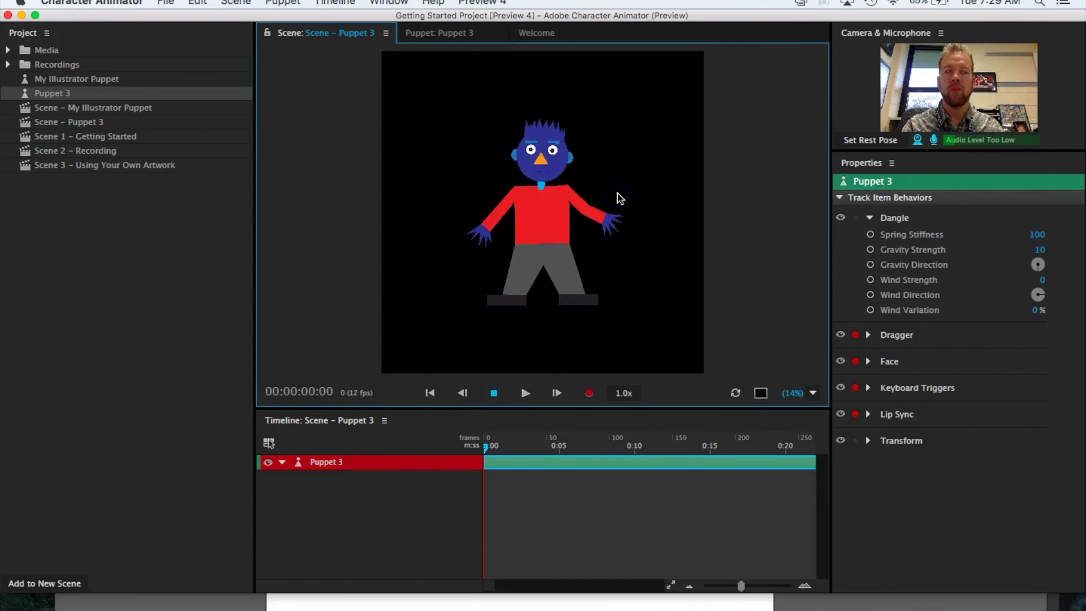